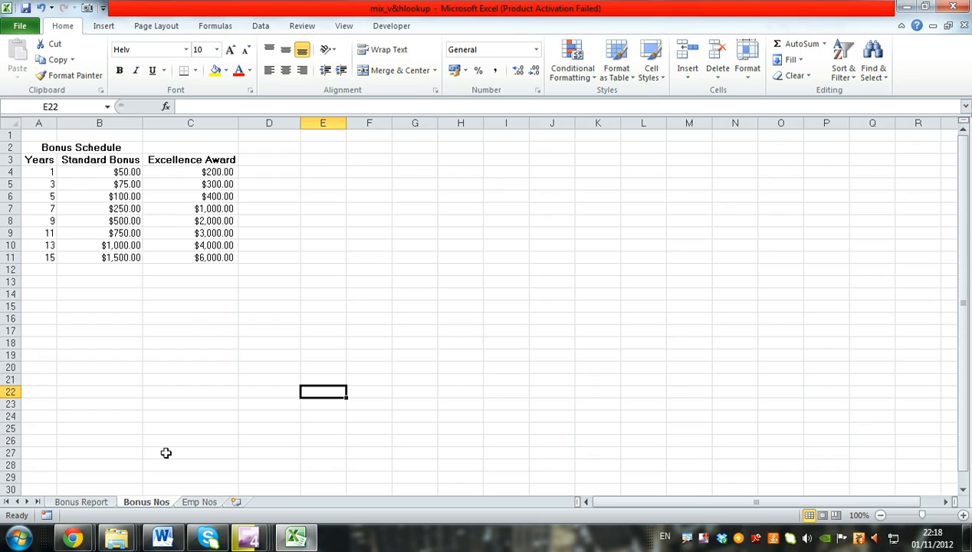
Examine the employee lookup table on the Emp Nos sheet against the empty columns of the Bonus Report sheet
click(208, 504)
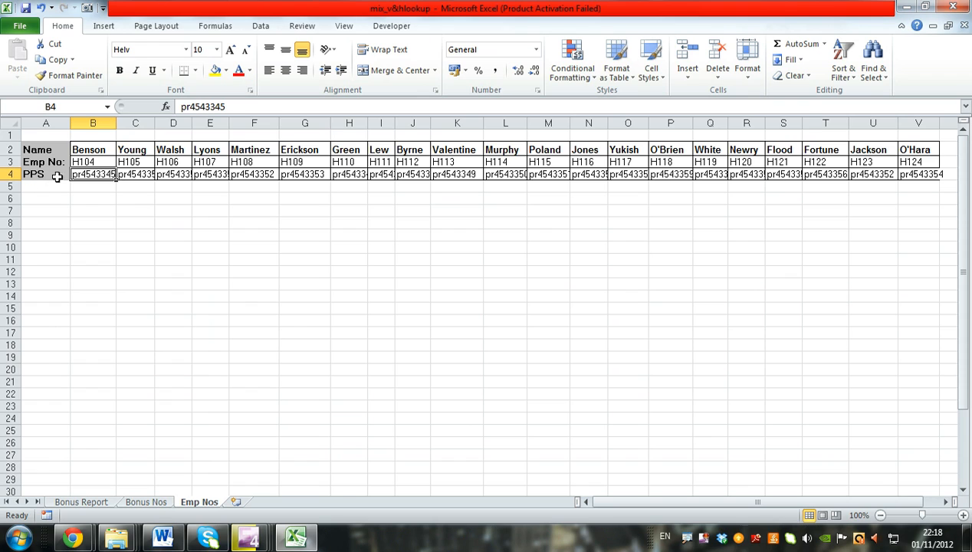
click(89, 503)
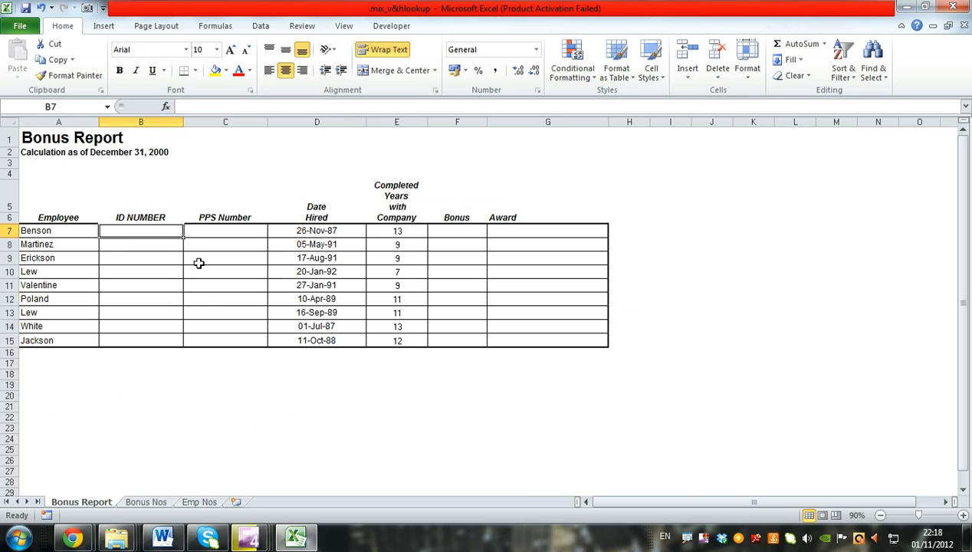
click(200, 503)
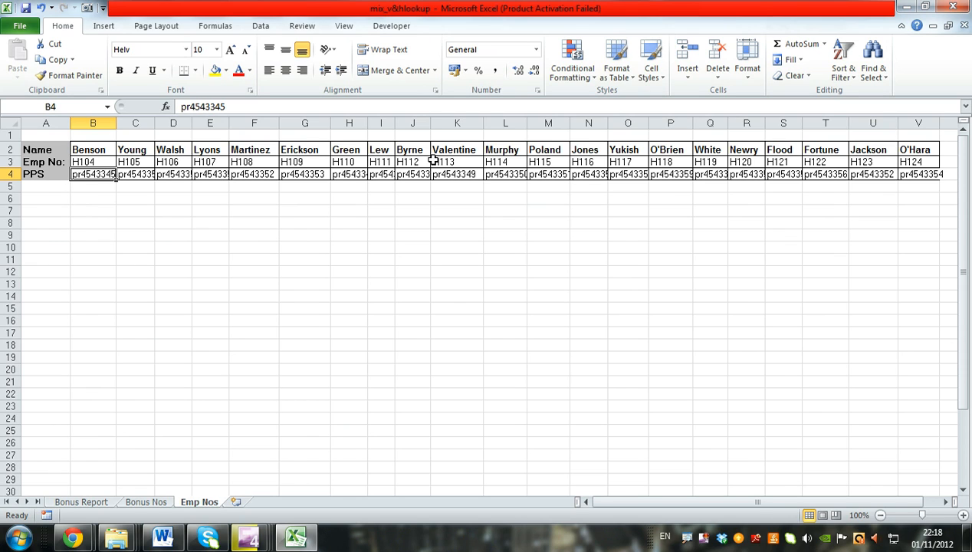
click(103, 504)
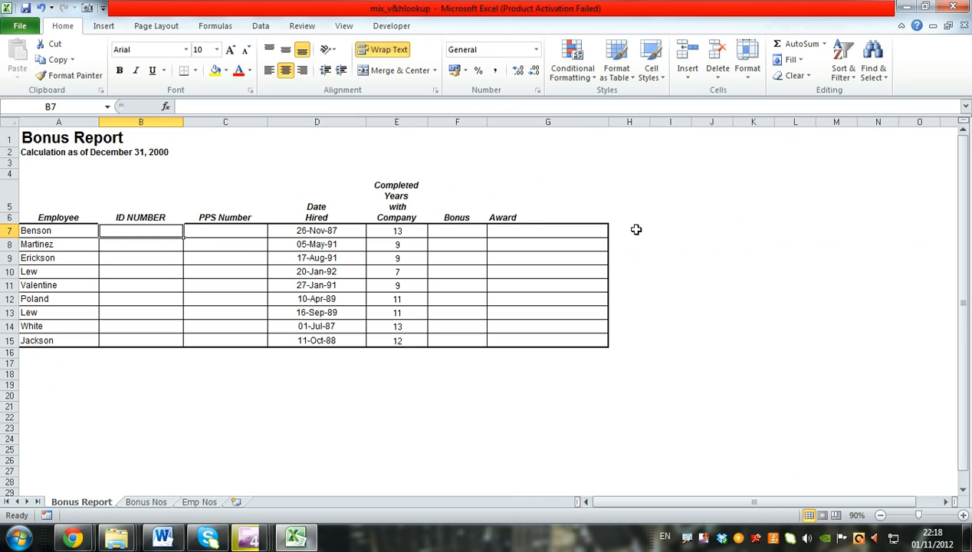
Start an HLOOKUP formula in B7 of Bonus Report with A7 as lookup value and 'Emp Nos'!A2:V4 as table array
text(=h)
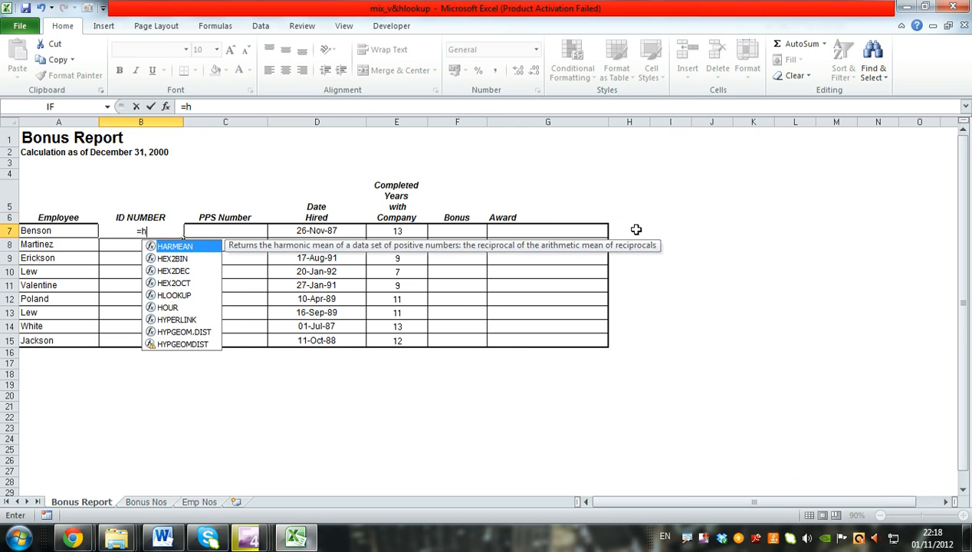
text(lookup)
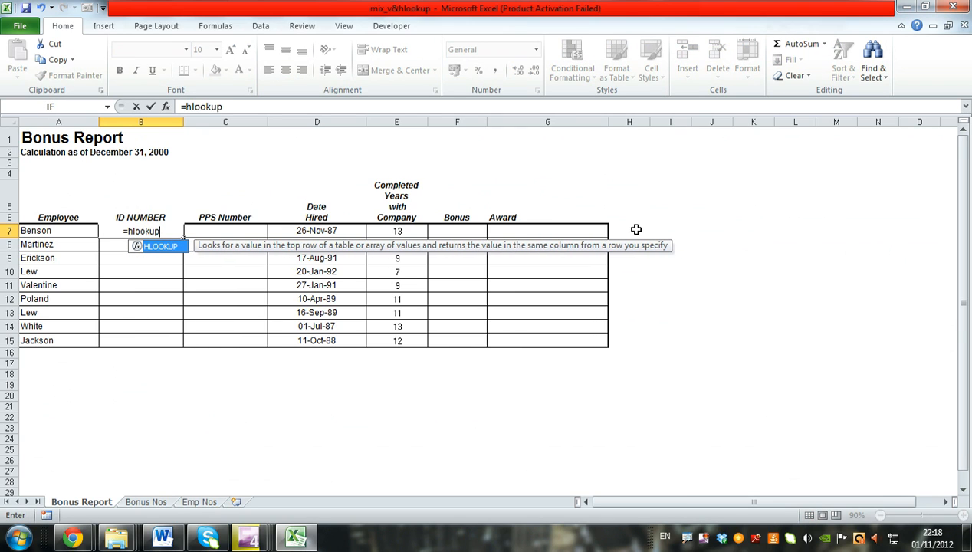
text(()
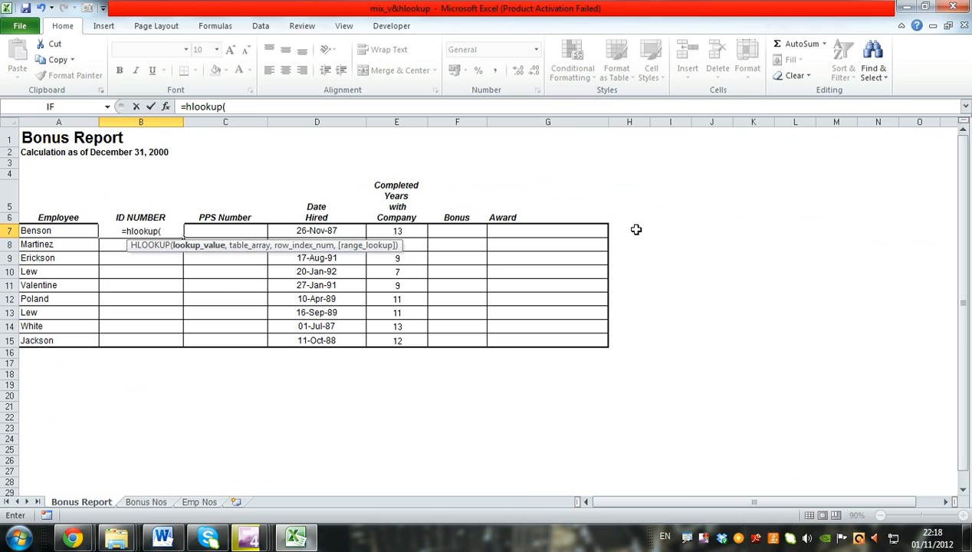
click(48, 230)
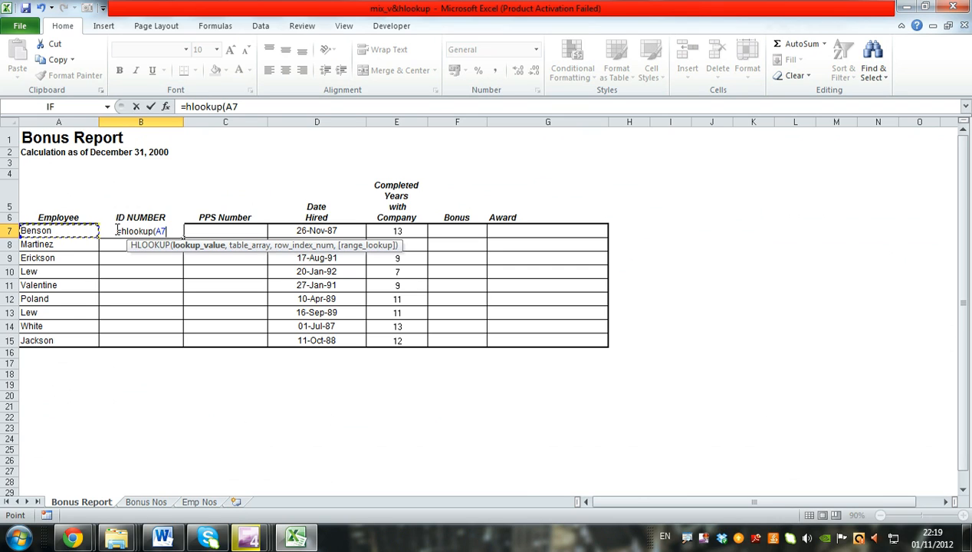
text(,)
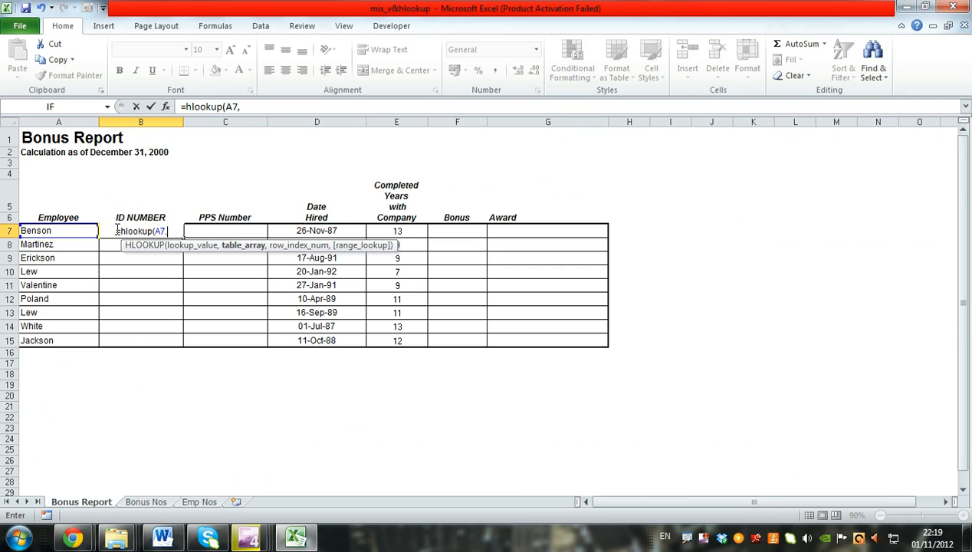
click(201, 502)
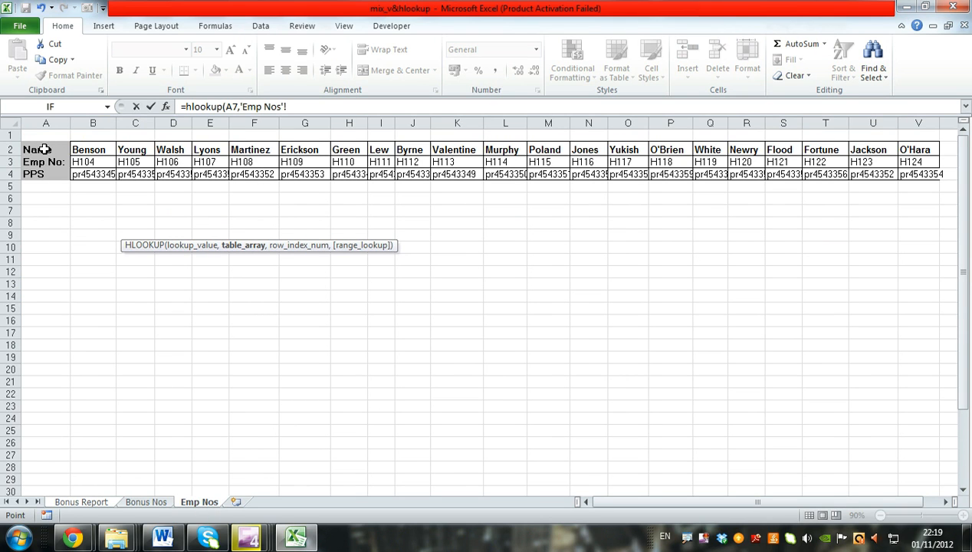
drag(46, 148, 929, 175)
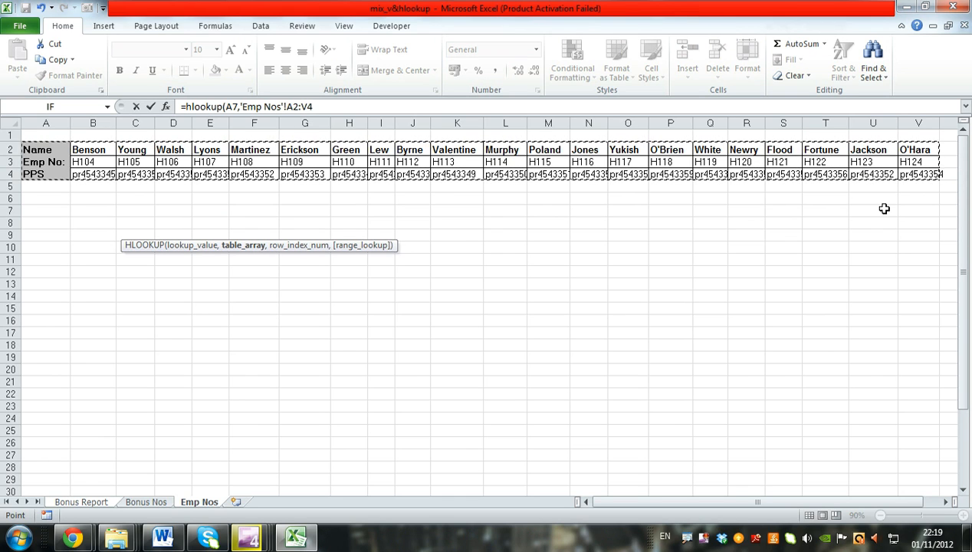
Complete the B7 HLOOKUP with row index 2 and FALSE for an exact match
text(,)
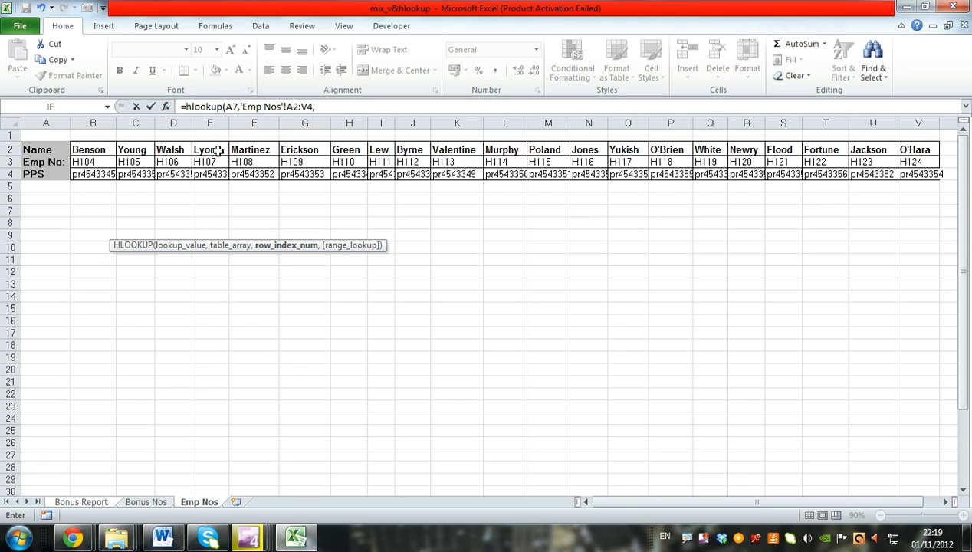
click(338, 106)
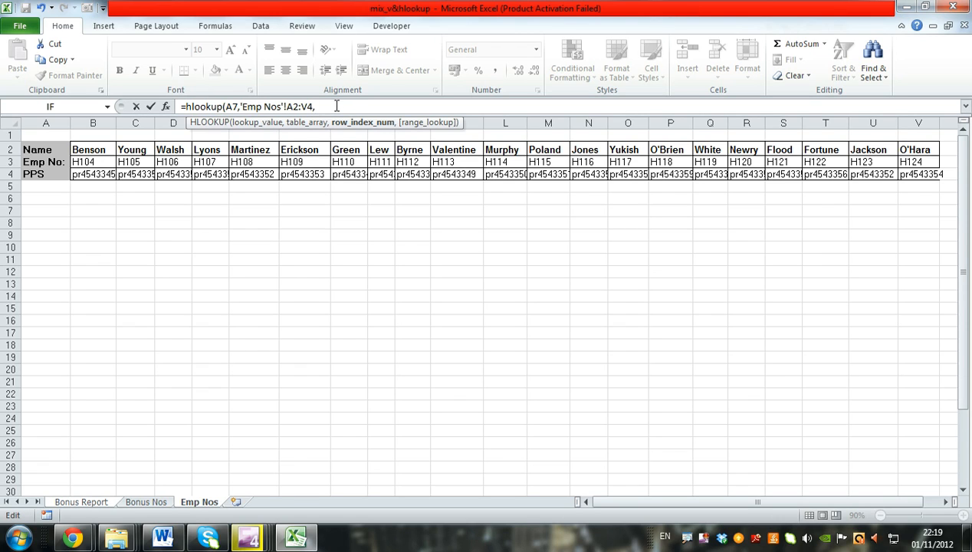
text(2,)
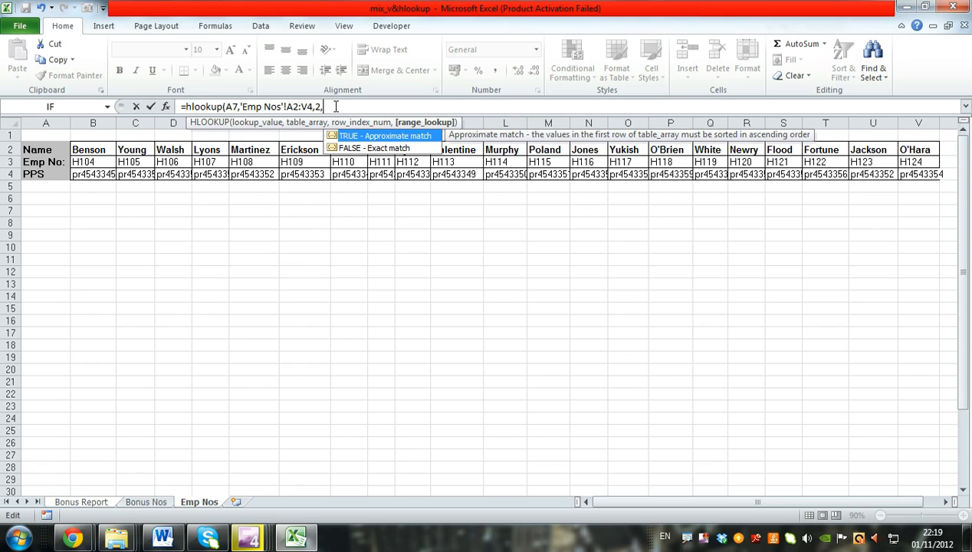
double_click(391, 148)
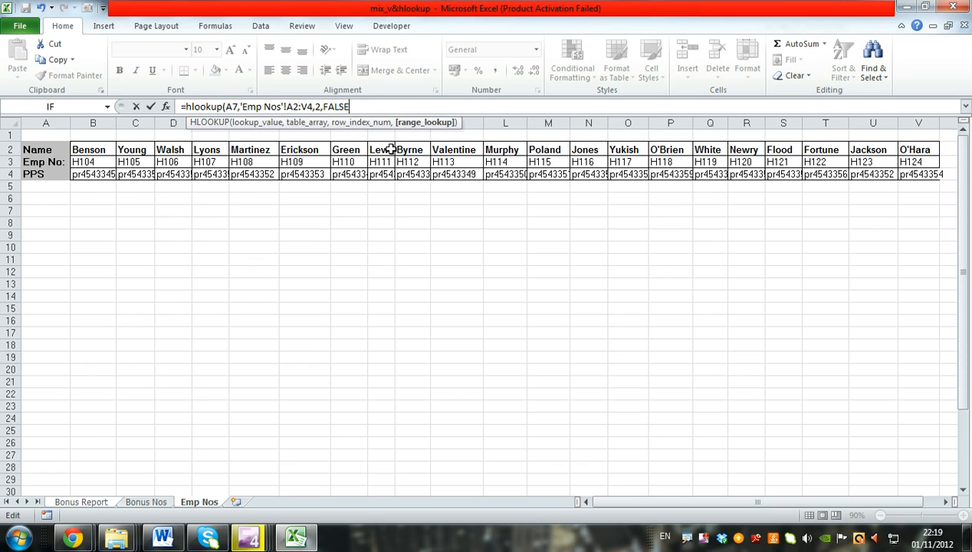
key(Return)
key(Up)
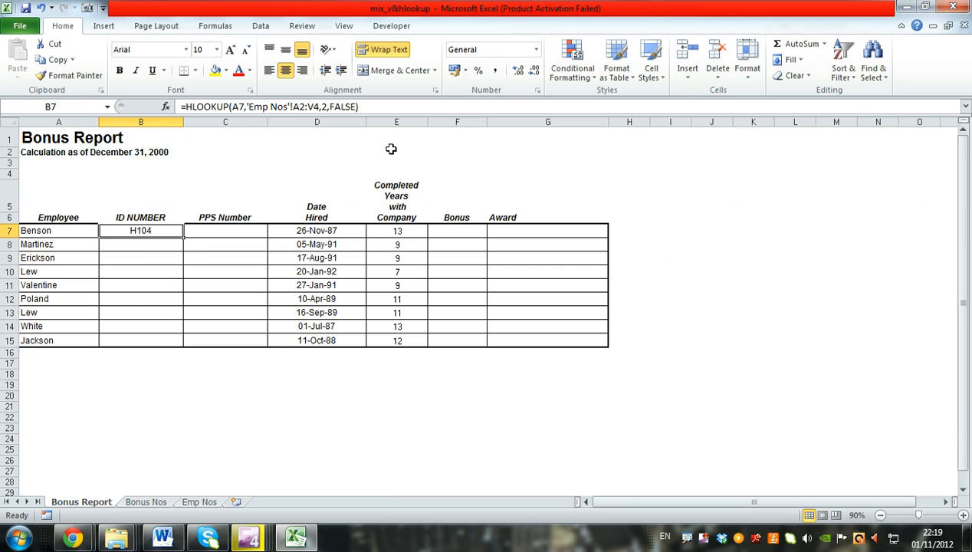
Fill the ID number formula from B7 down to B15 and compare the table ranges in B7 and B8
drag(184, 239, 178, 342)
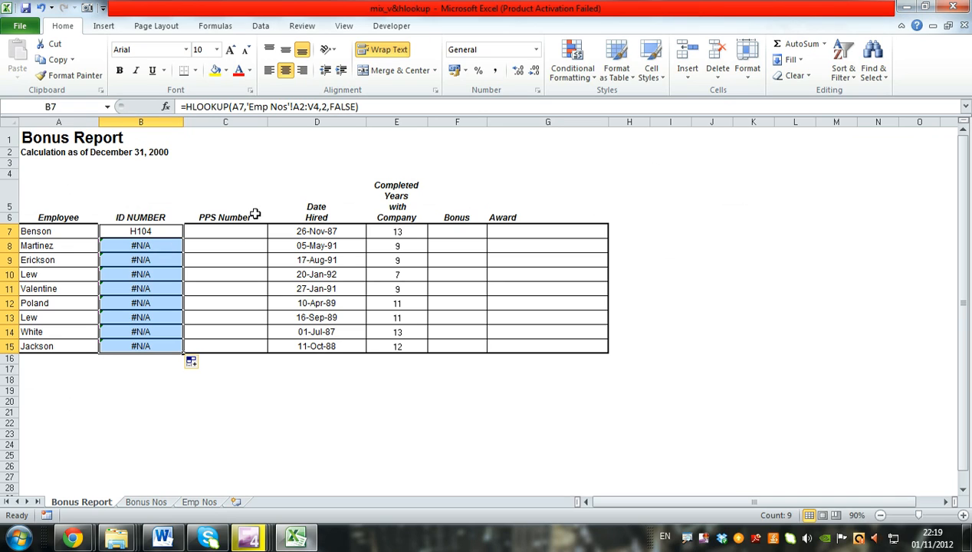
click(159, 246)
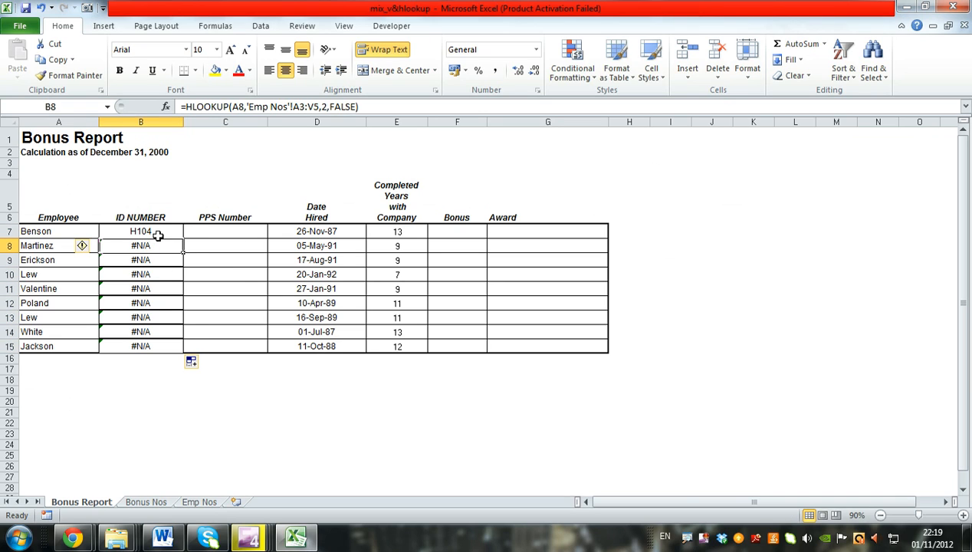
click(157, 232)
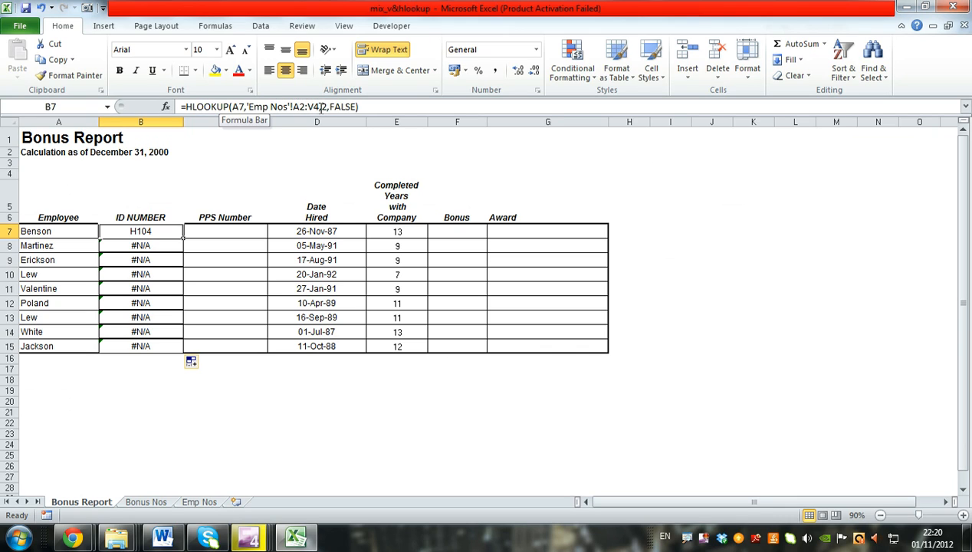
click(147, 248)
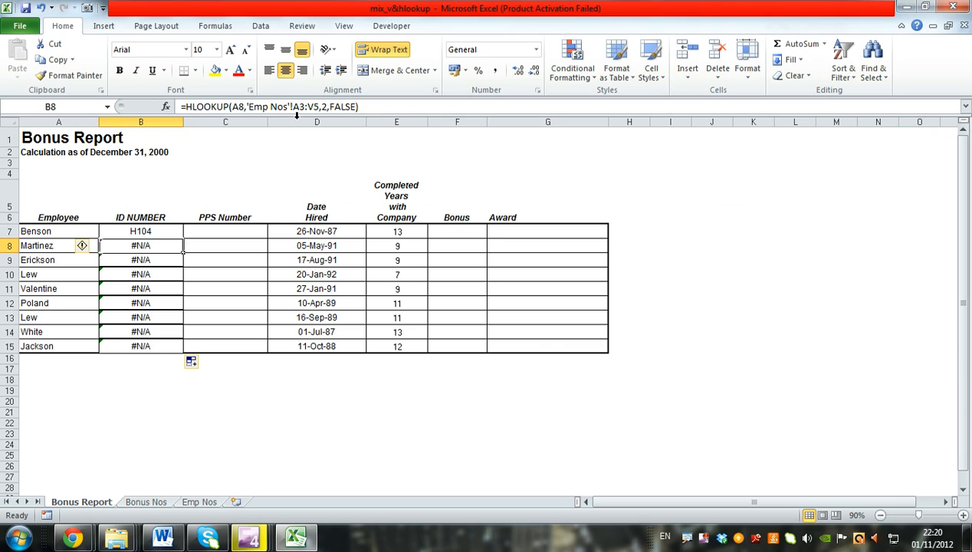
Make the table array in B7's HLOOKUP formula absolute as 'Emp Nos'!$A$2:$V$4
click(146, 231)
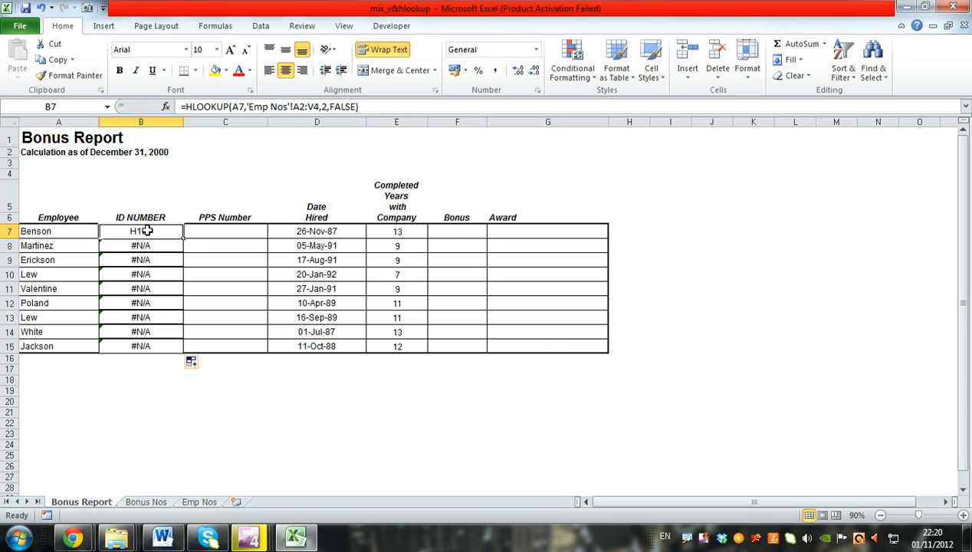
click(320, 107)
key(F4)
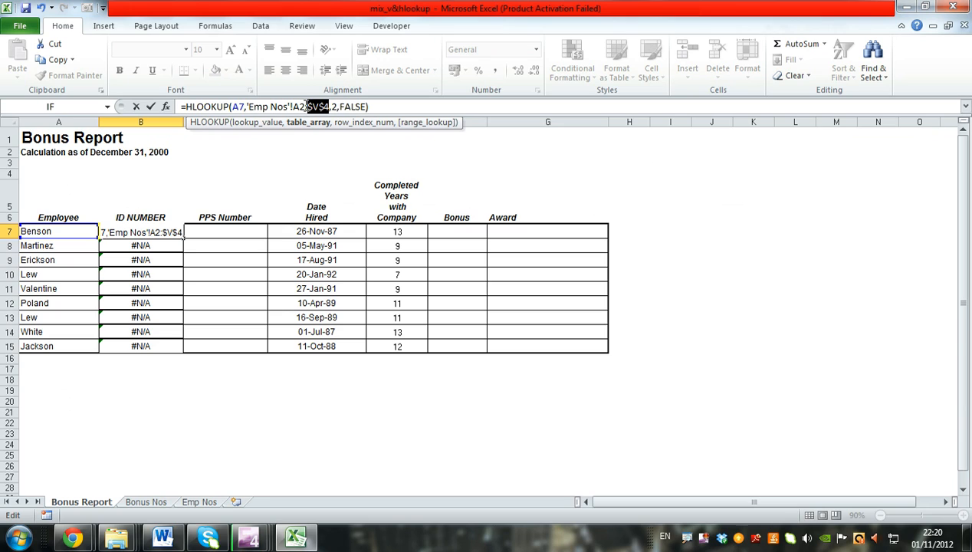
key(Left)
key(Left)
key(F4)
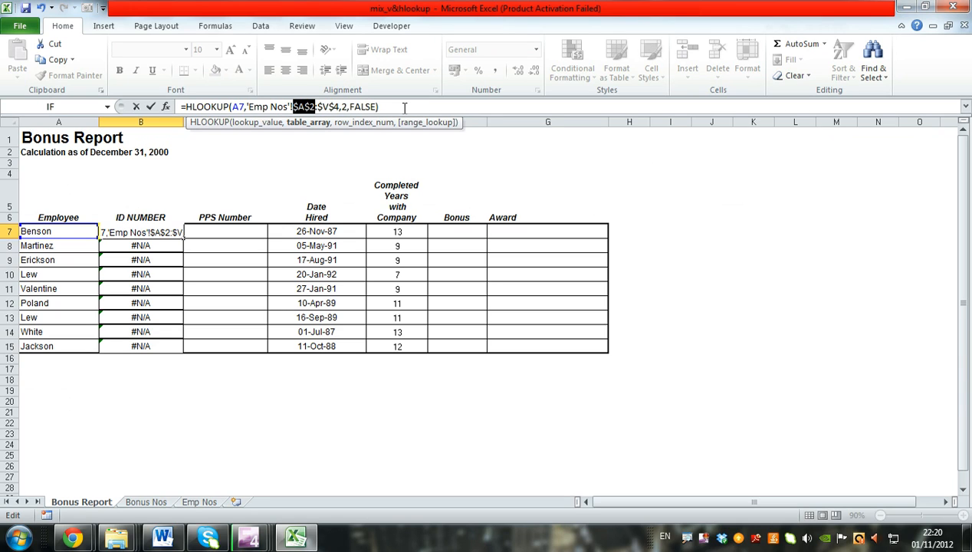
click(405, 107)
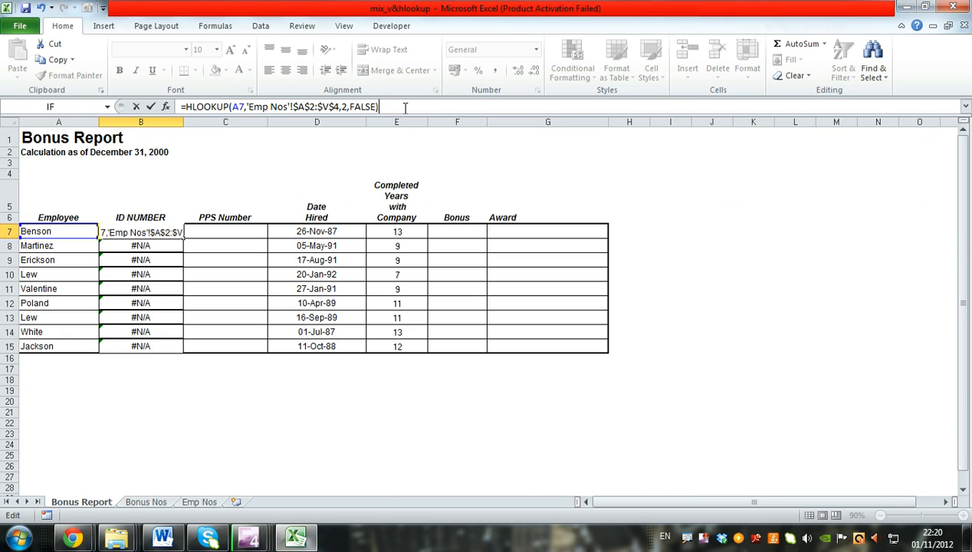
key(Return)
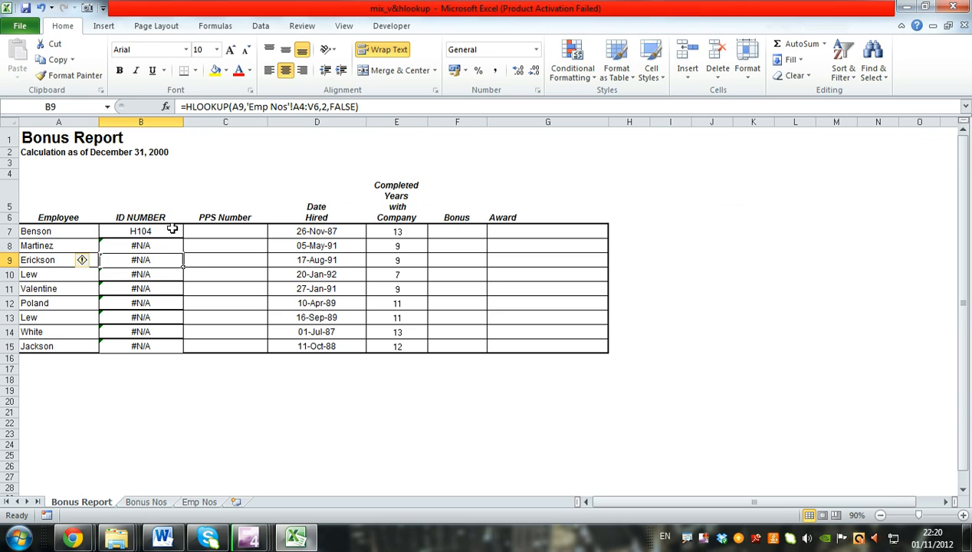
Fill the corrected HLOOKUP formula from B7 down to B15 and check the copied formula in B8
click(173, 229)
drag(184, 239, 185, 354)
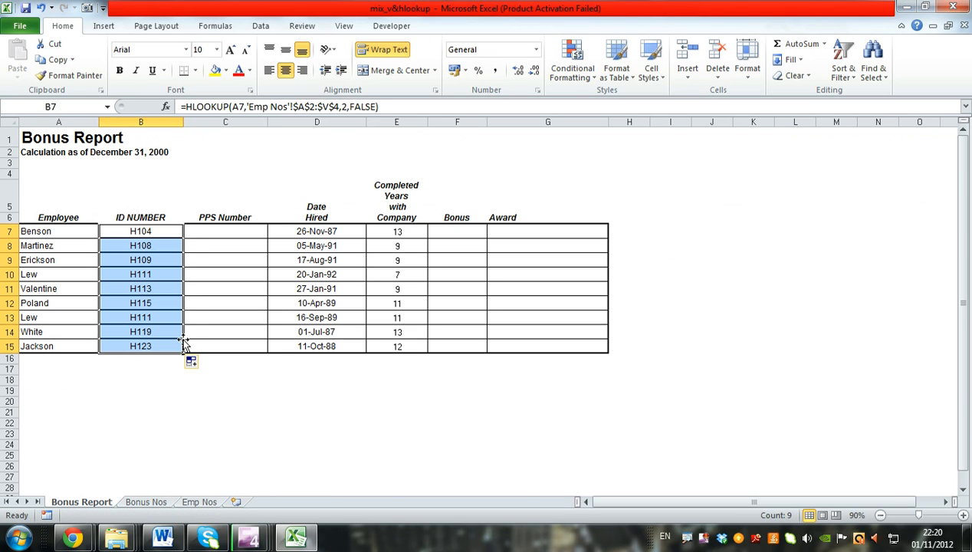
click(166, 249)
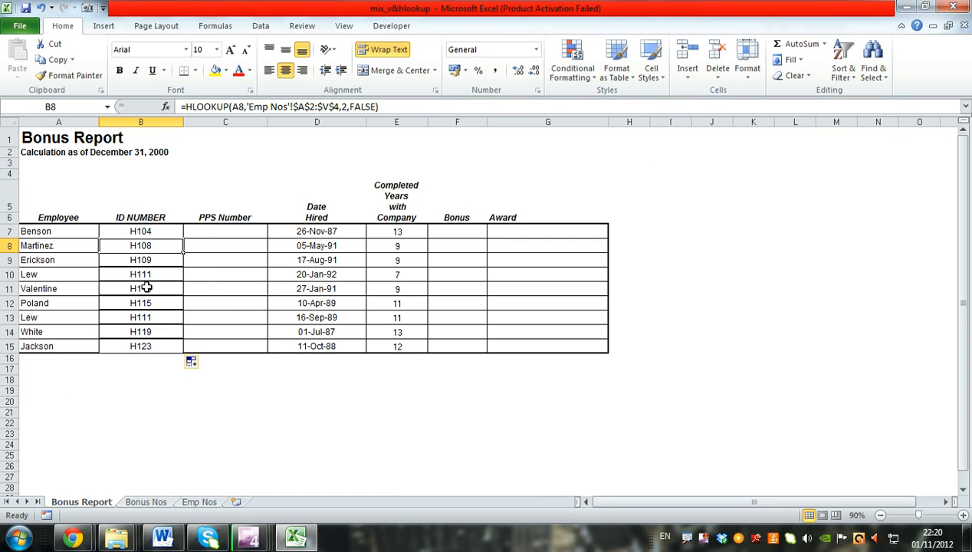
click(254, 379)
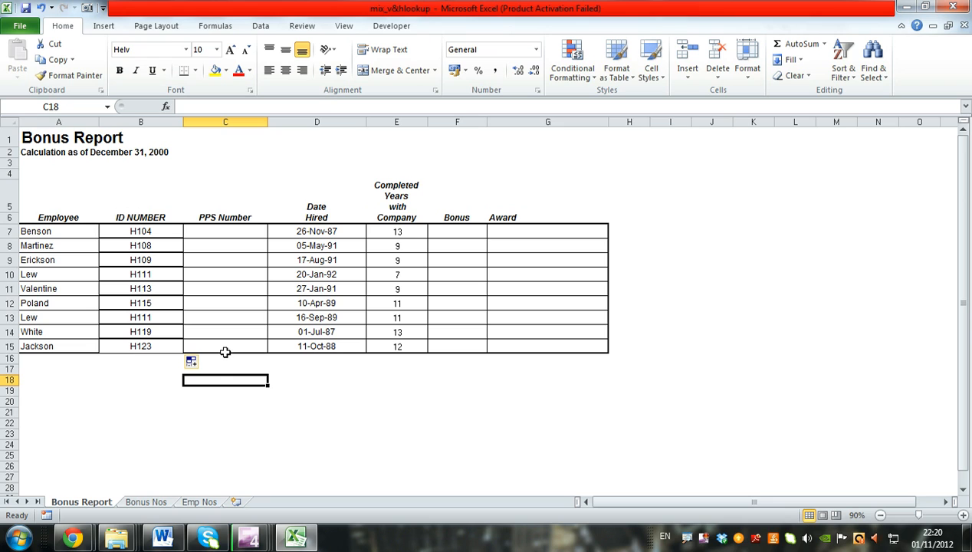
Start an HLOOKUP formula in C7 for the PPS number with lookup value A7 and table array 'Emp Nos'!A2:V4
click(216, 232)
text(=hlook)
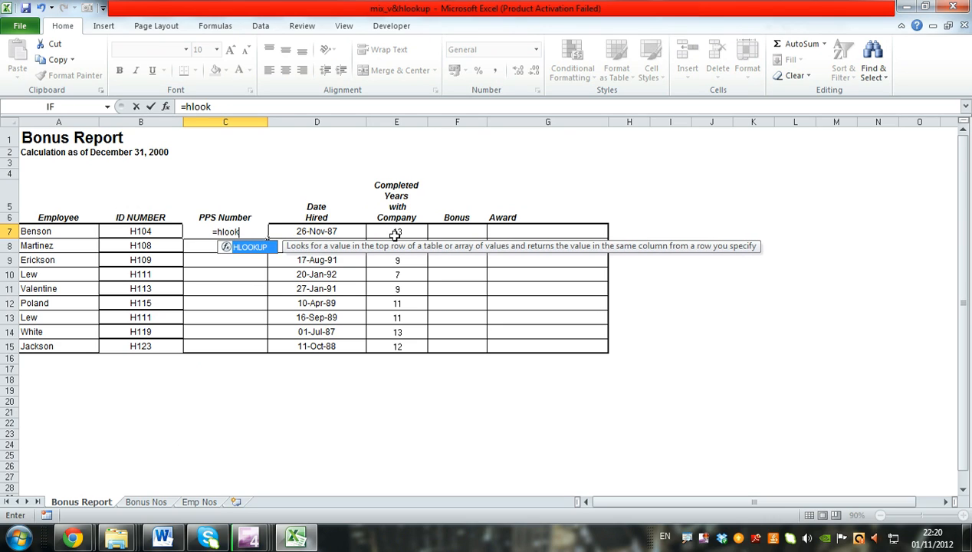
text(up()
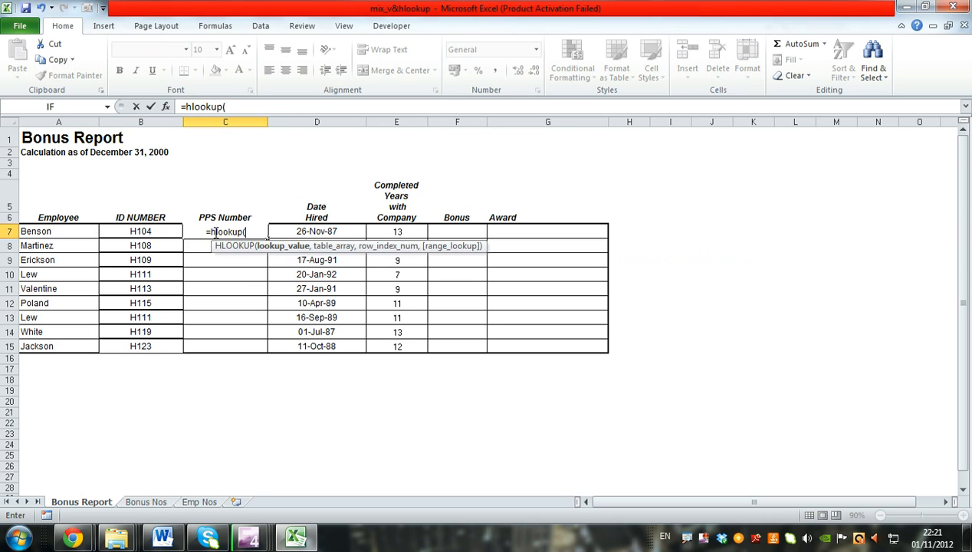
click(68, 229)
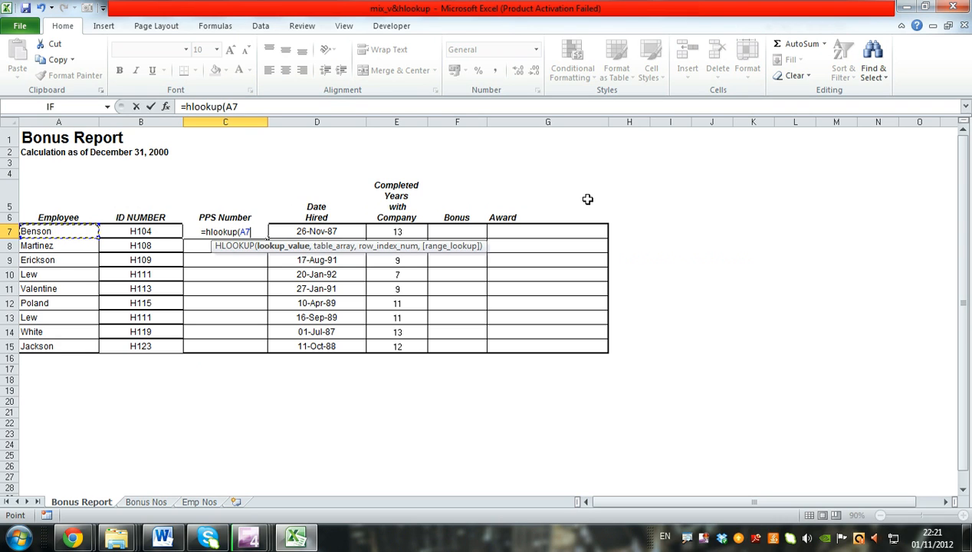
text(,'Emp Nos'!)
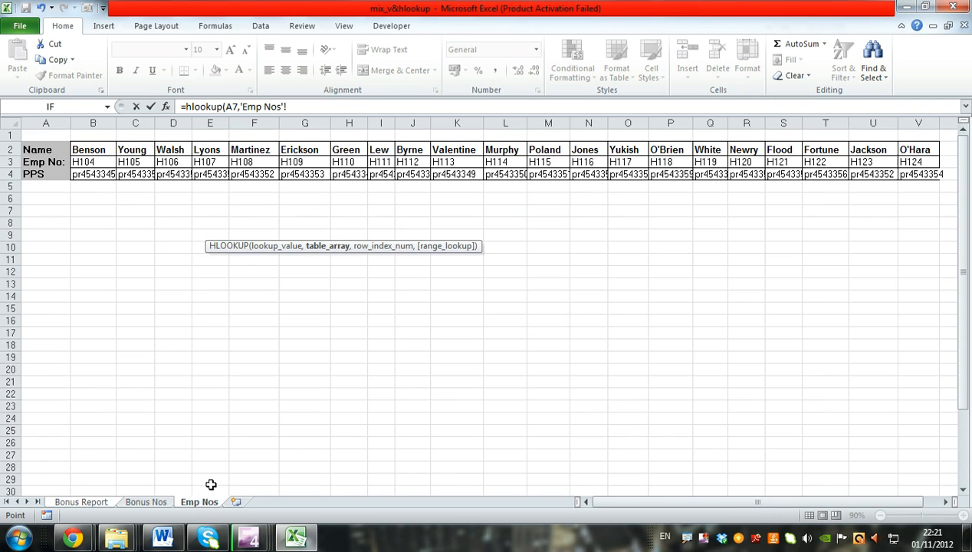
click(199, 501)
drag(36, 150, 937, 175)
Make the table array in C7's HLOOKUP formula absolute as 'Emp Nos'!$A$2:$V$4
click(399, 107)
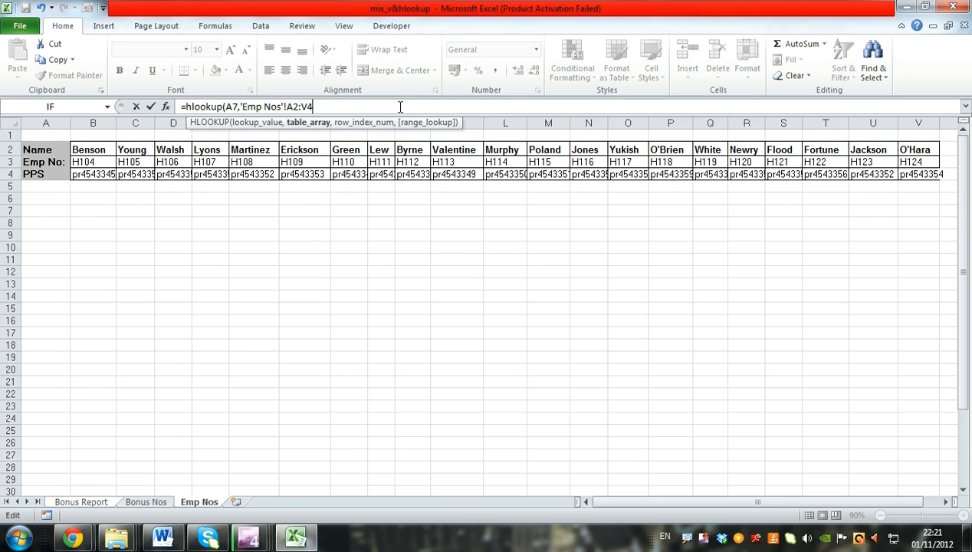
key(F4)
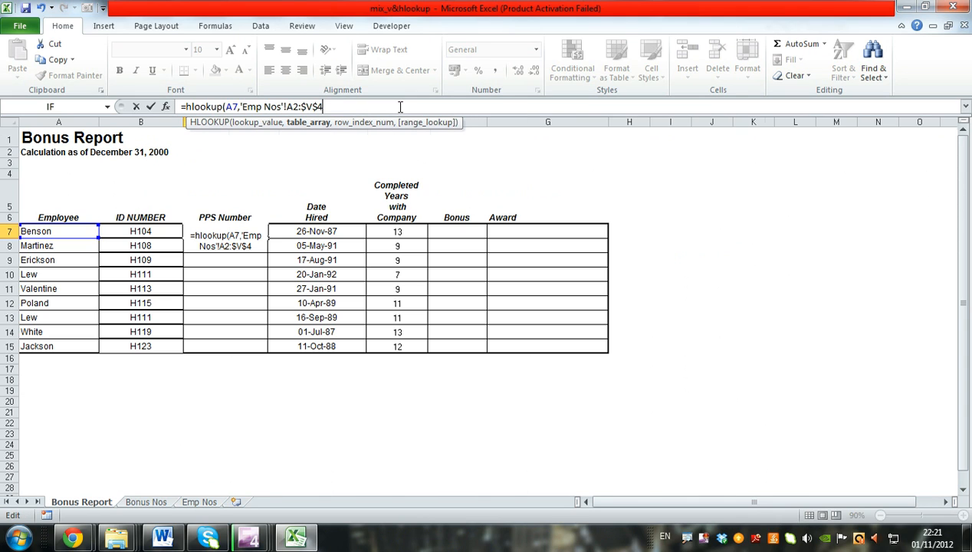
click(299, 107)
key(F4)
click(371, 109)
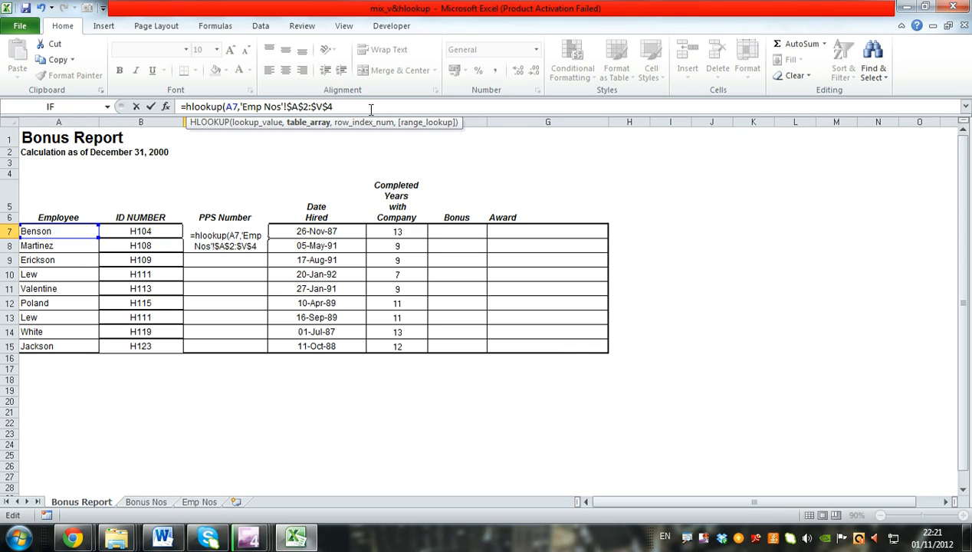
Complete C7's HLOOKUP formula with row index 3 and FALSE for an exact match
text(,)
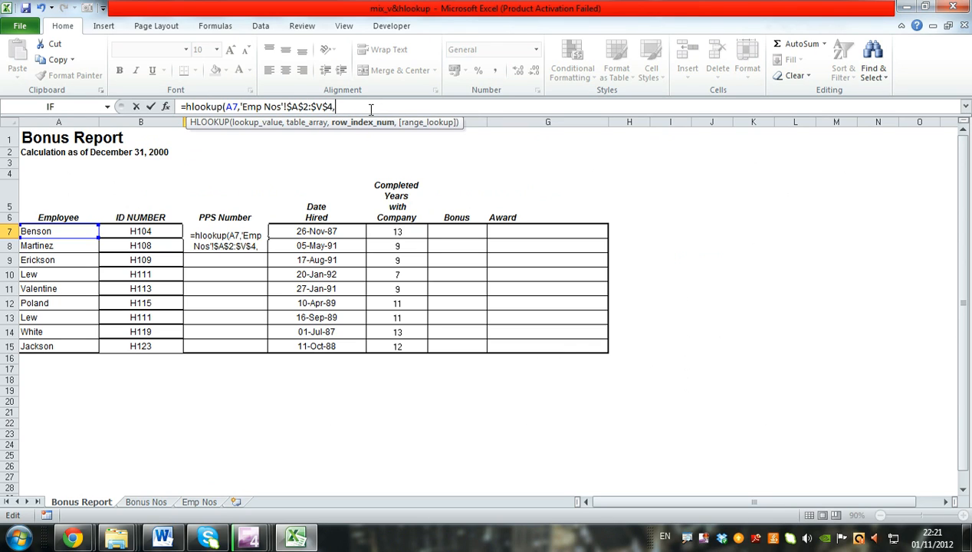
click(206, 503)
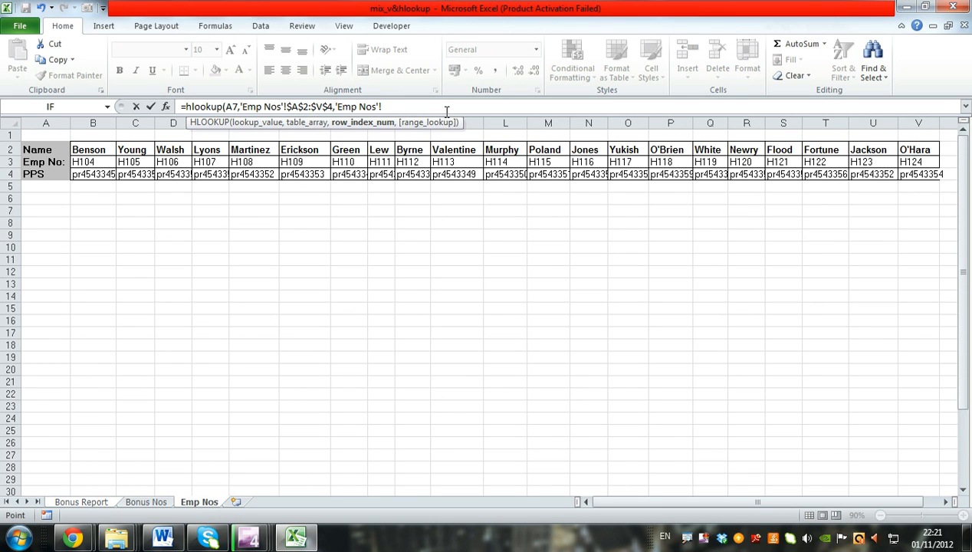
key(BackSpace)
key(BackSpace)
key(BackSpace)
key(BackSpace)
key(BackSpace)
key(BackSpace)
key(BackSpace)
key(BackSpace)
text(,)
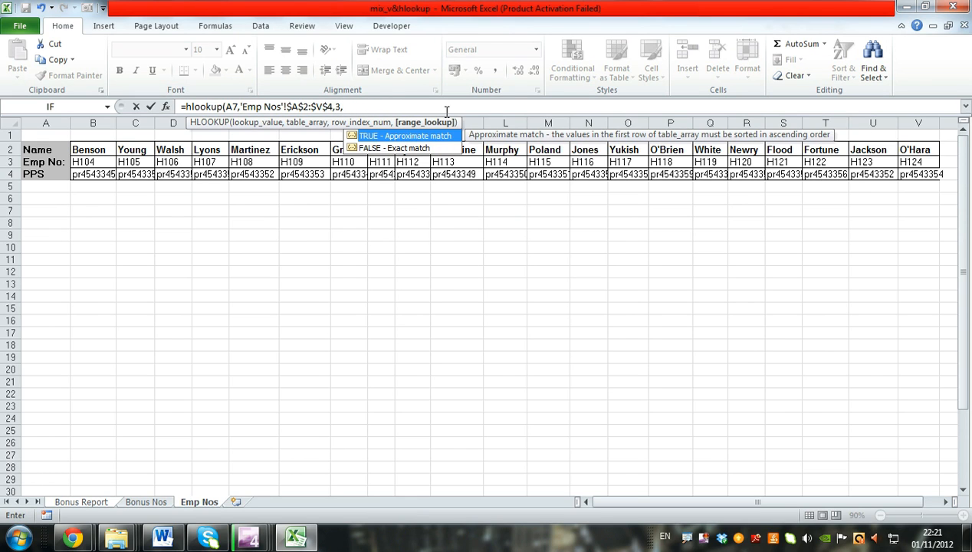
double_click(427, 148)
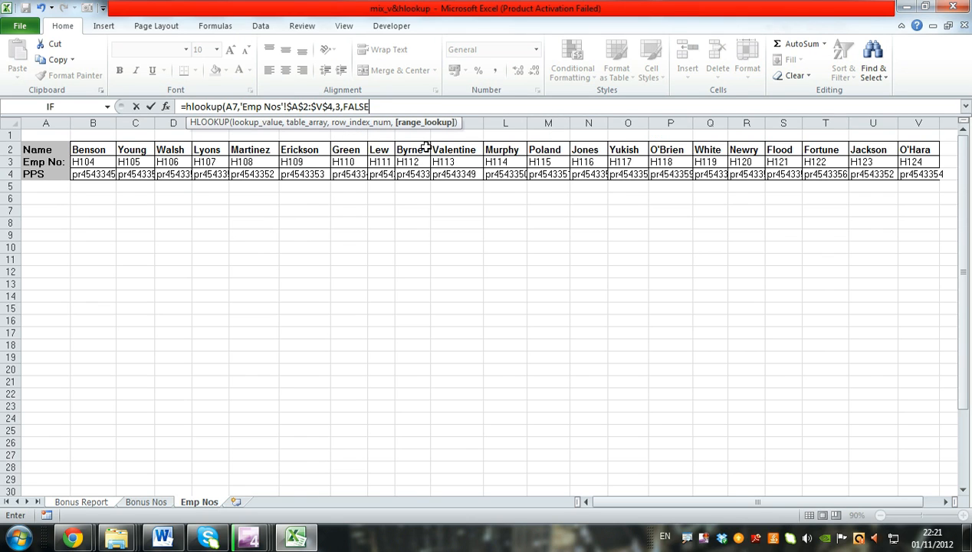
text())
key(Return)
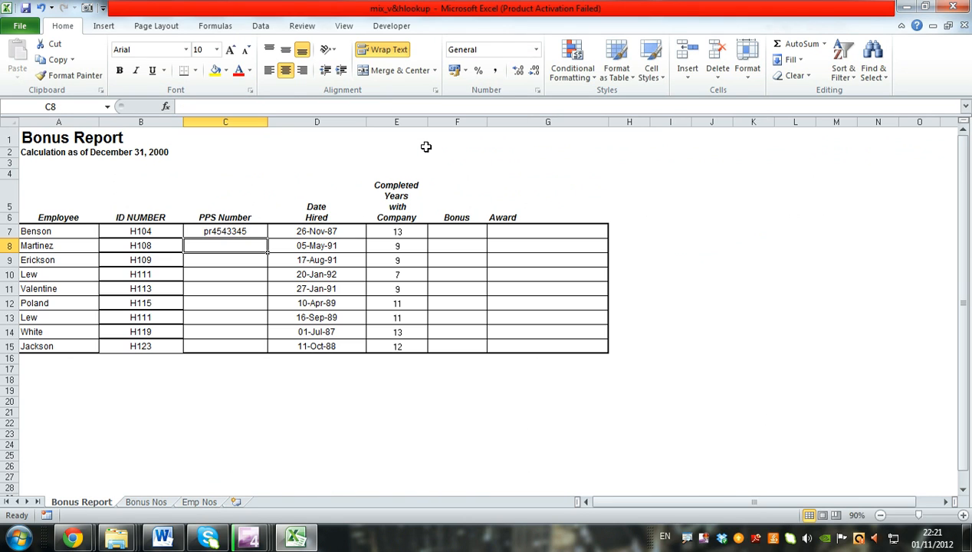
Fill the HLOOKUP formula from C7 down to C15 and check the copied formula in C8
click(234, 227)
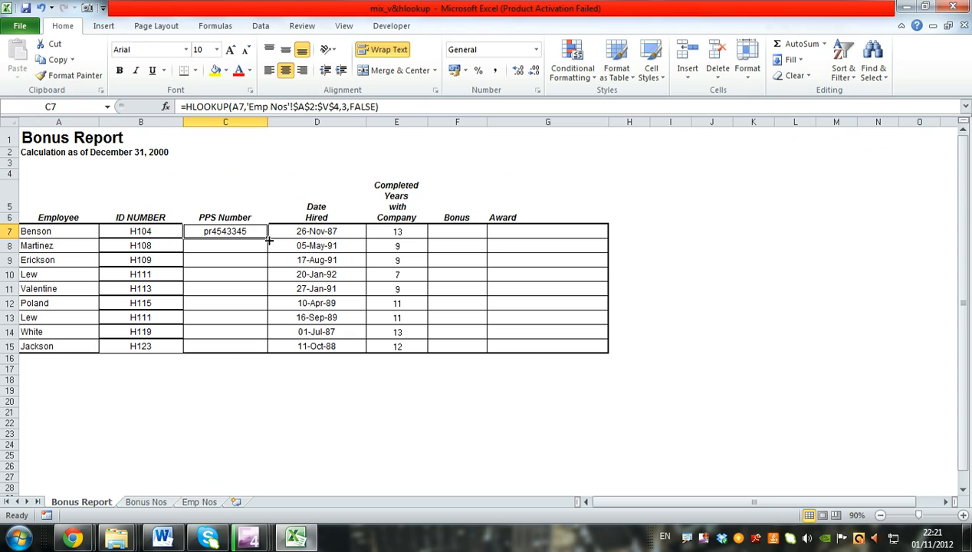
drag(270, 240, 271, 351)
click(240, 245)
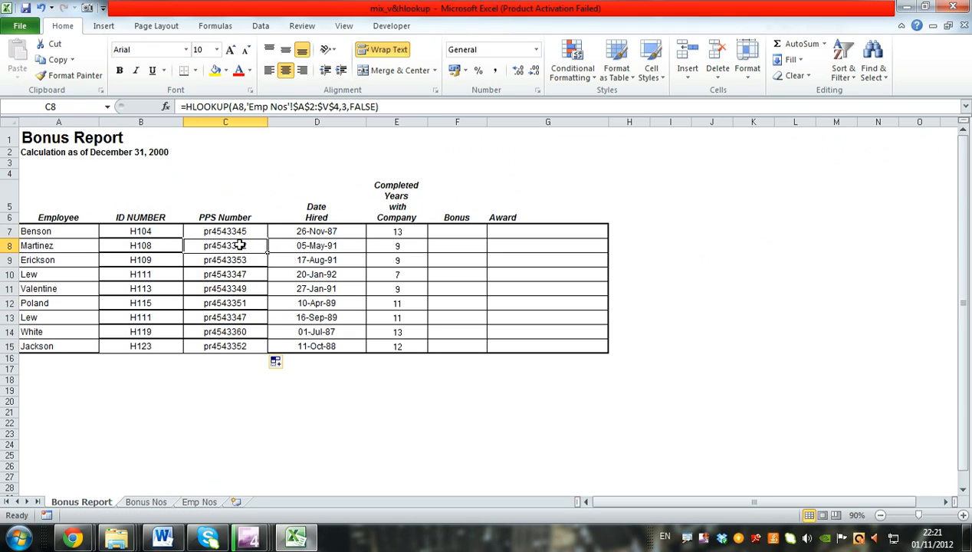
Review the bonus schedule on the Bonus Nos sheet and start a VLOOKUP formula in F7 of Bonus Report with lookup value E7
click(462, 230)
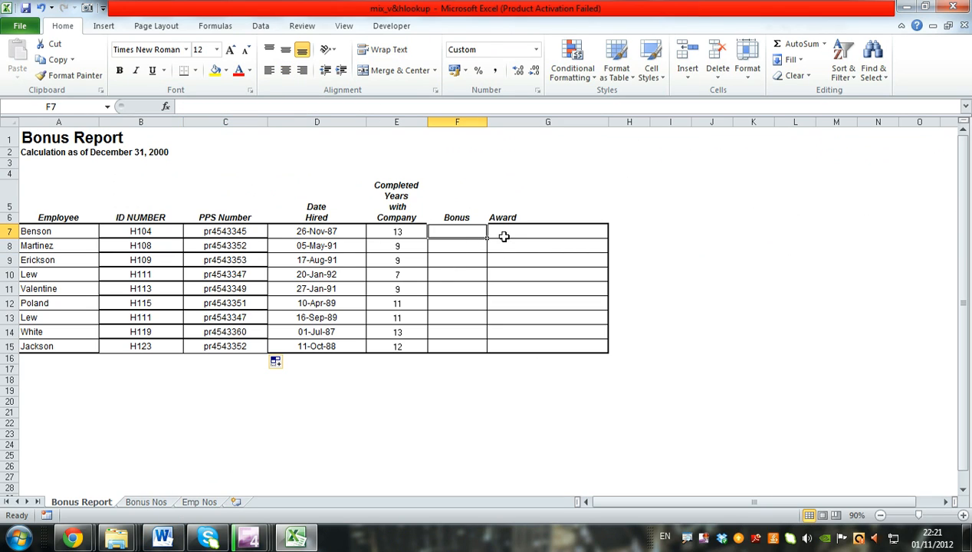
click(148, 503)
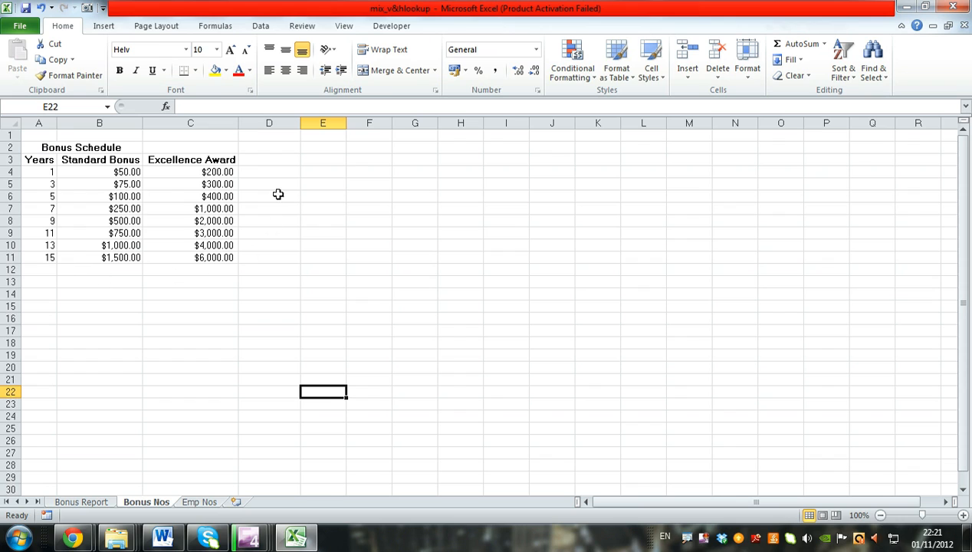
click(96, 502)
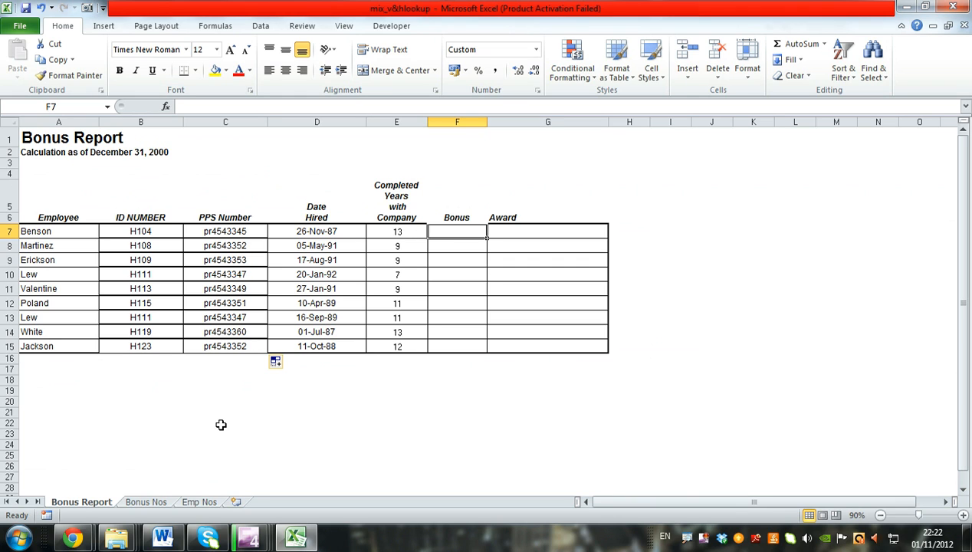
click(144, 502)
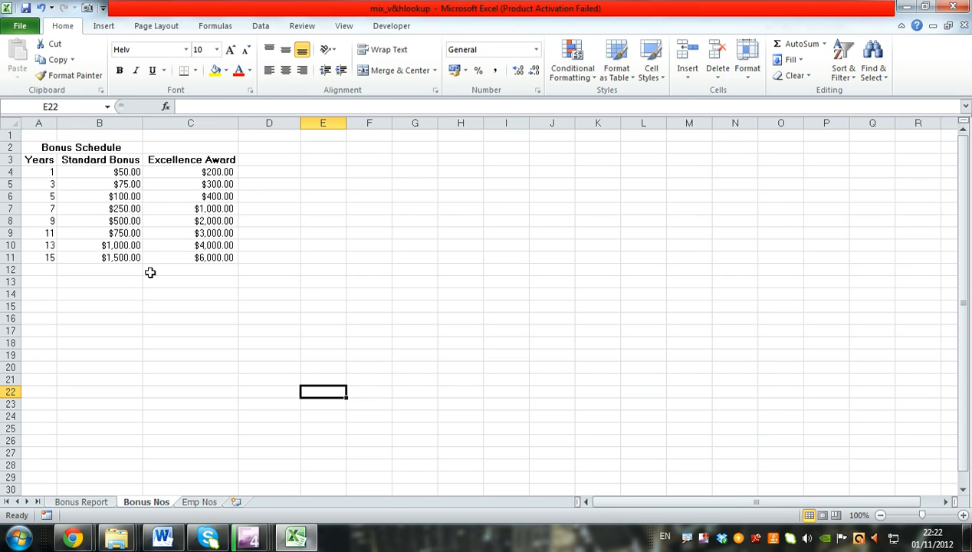
click(96, 504)
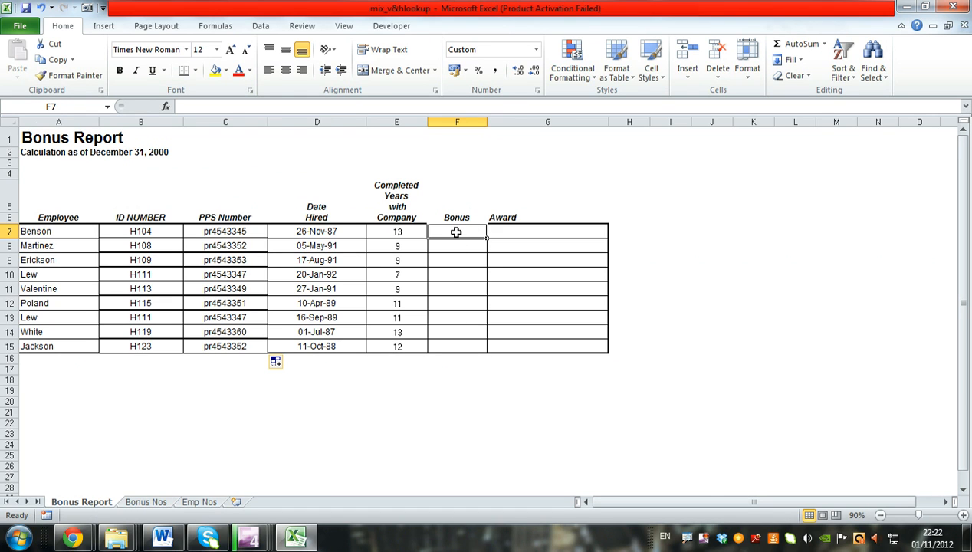
text(=)
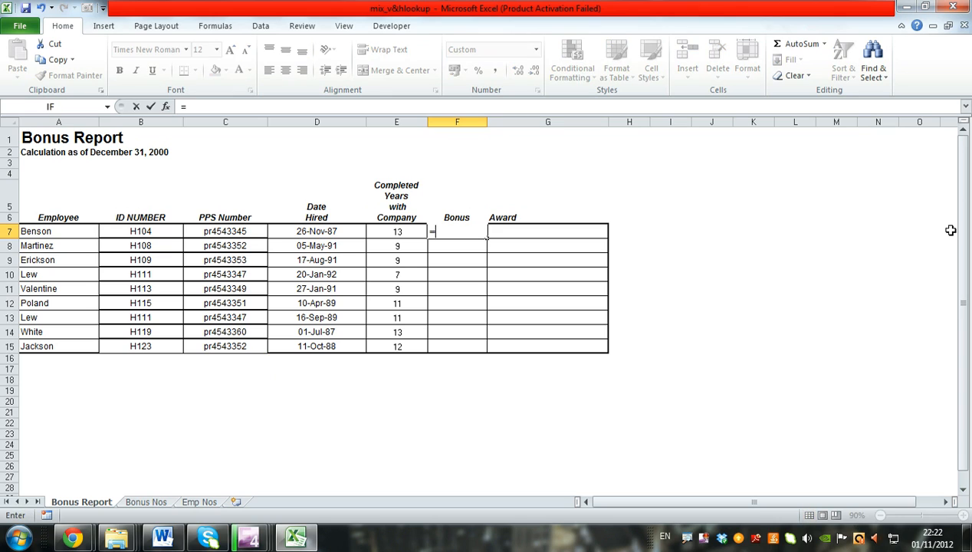
text(v)
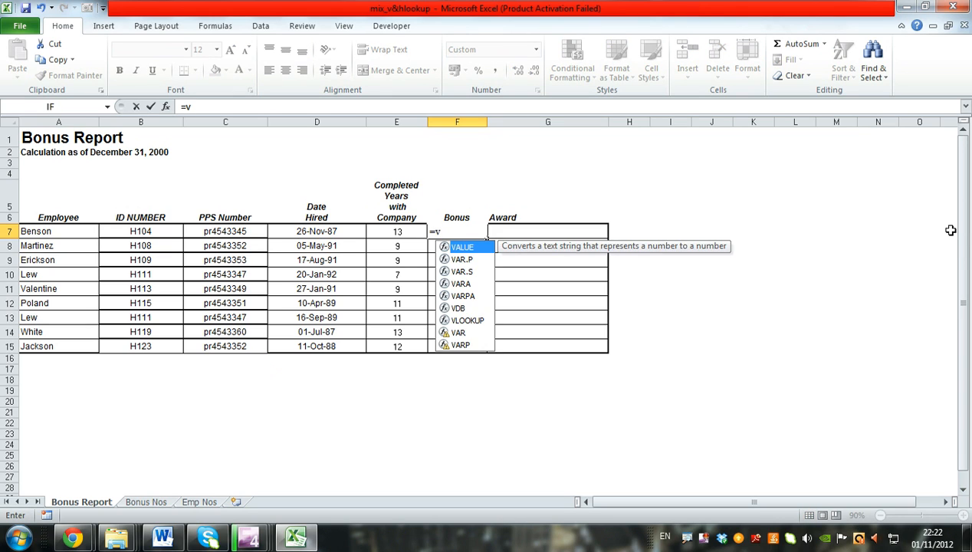
text(lookup()
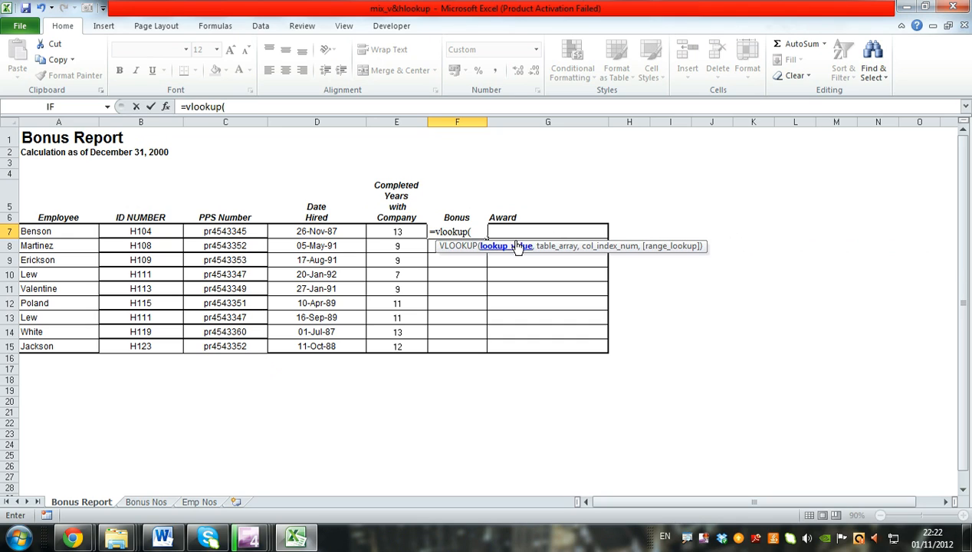
click(399, 233)
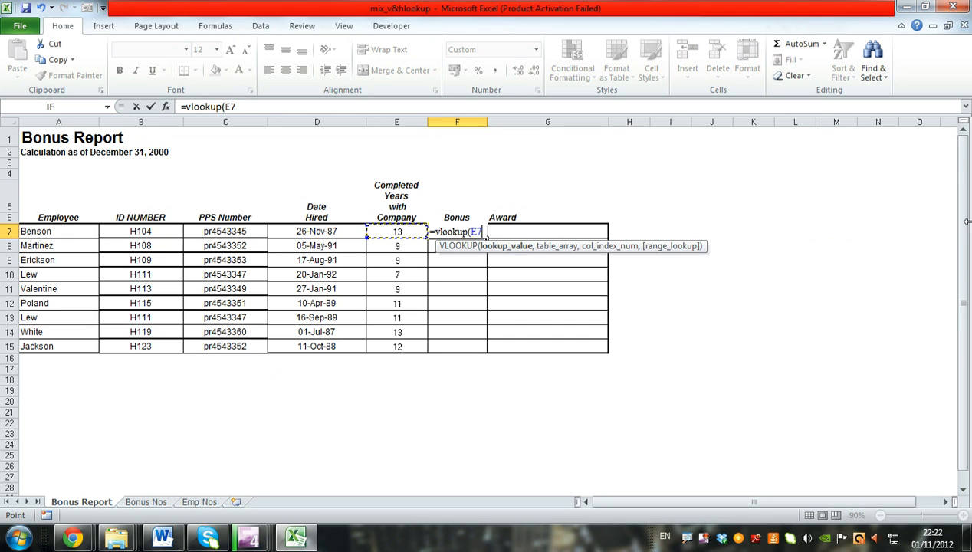
text(,)
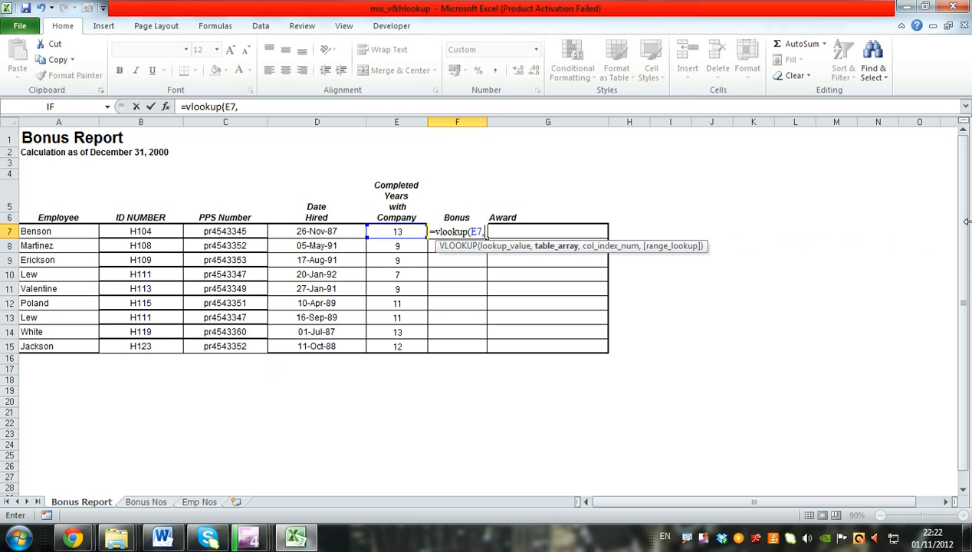
Set the table array of F7's VLOOKUP formula to the absolute range 'Bonus Nos'!$A$3:$C$11
click(145, 502)
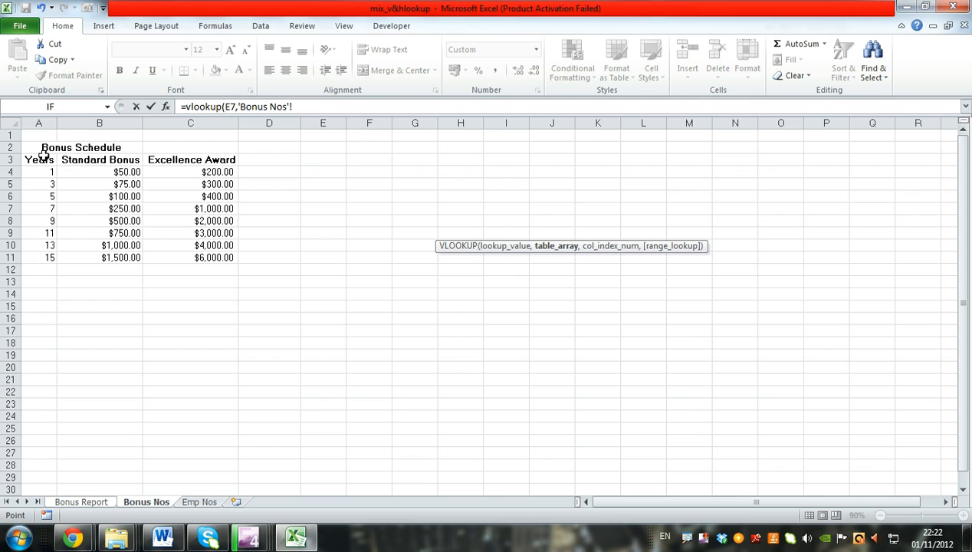
drag(42, 160, 213, 263)
click(349, 106)
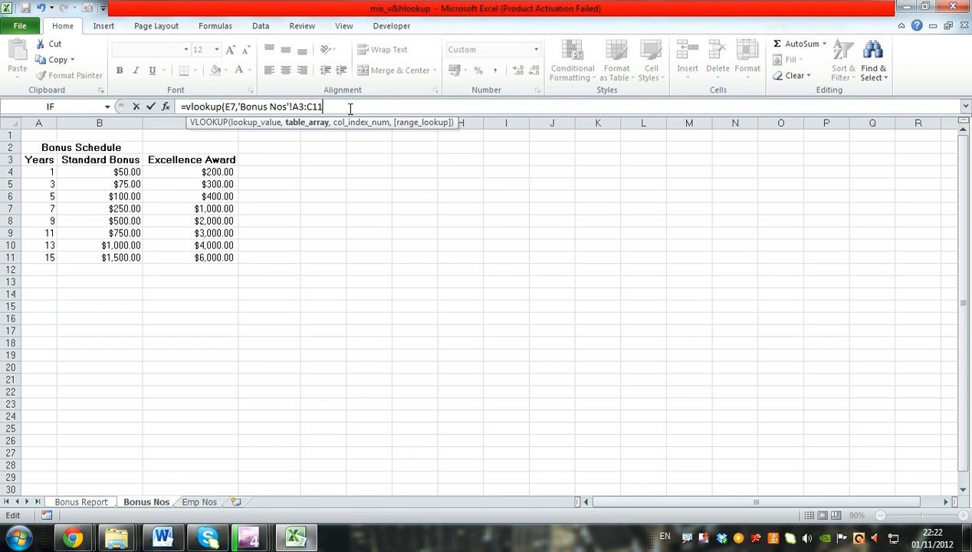
key(F4)
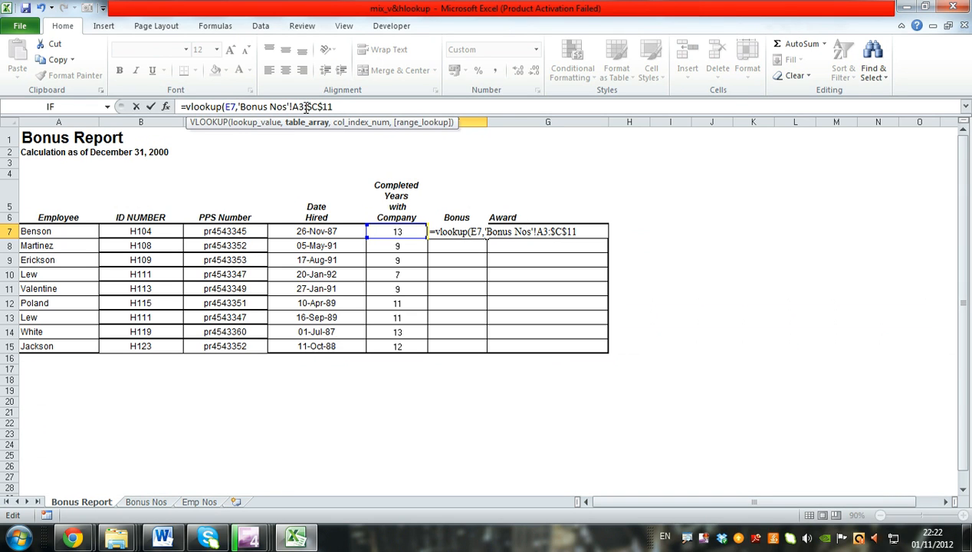
key(F4)
click(357, 106)
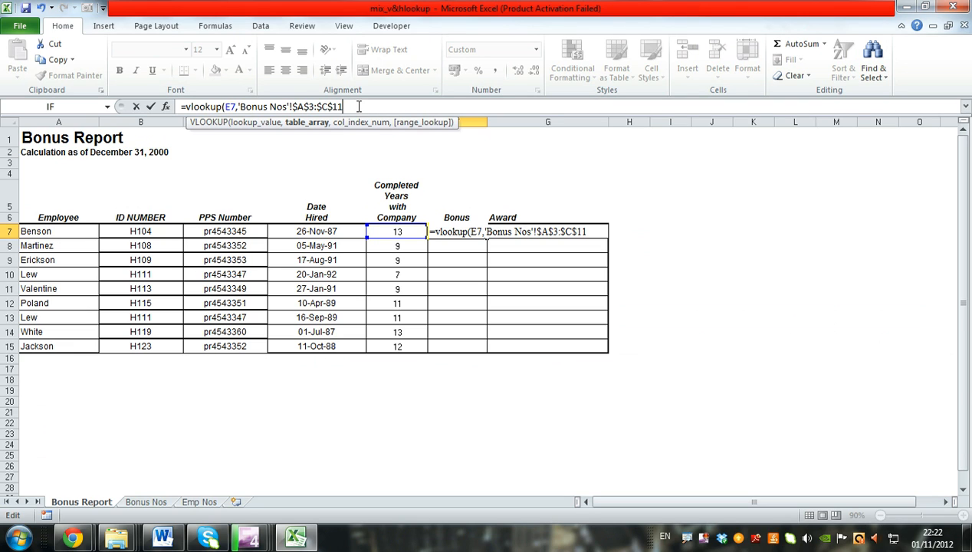
Complete F7's VLOOKUP formula with column index 1 and TRUE for an approximate match
text(,)
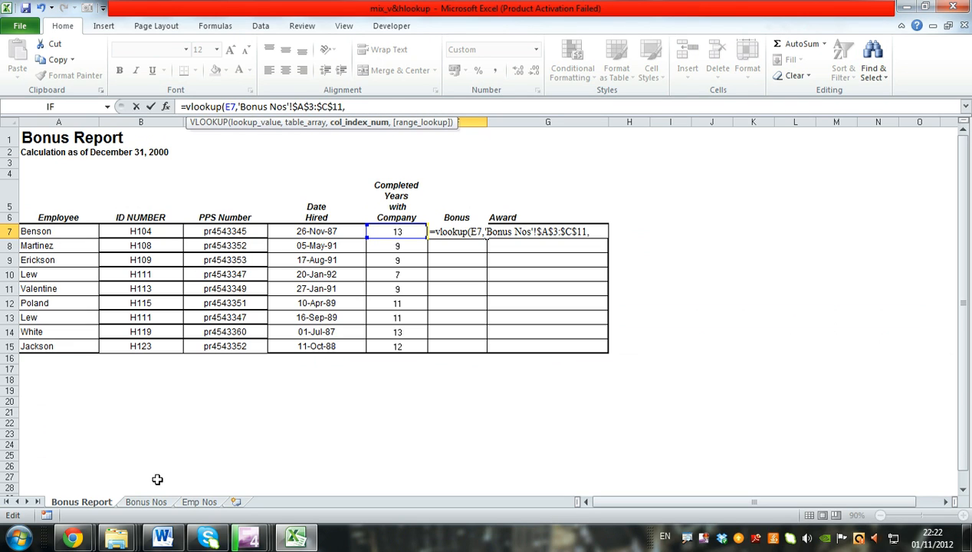
click(147, 502)
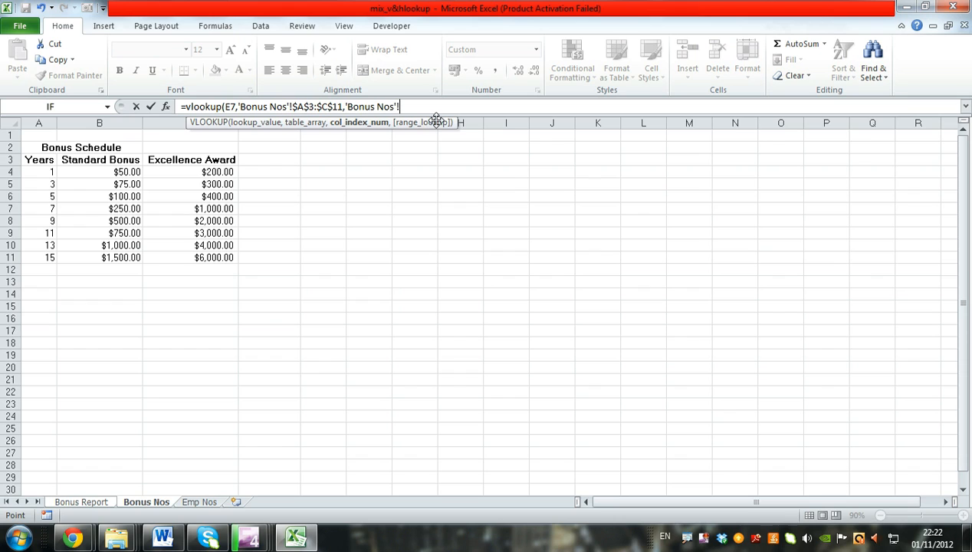
key(BackSpace)
key(BackSpace)
key(BackSpace)
key(BackSpace)
key(BackSpace)
key(BackSpace)
key(BackSpace)
text(,)
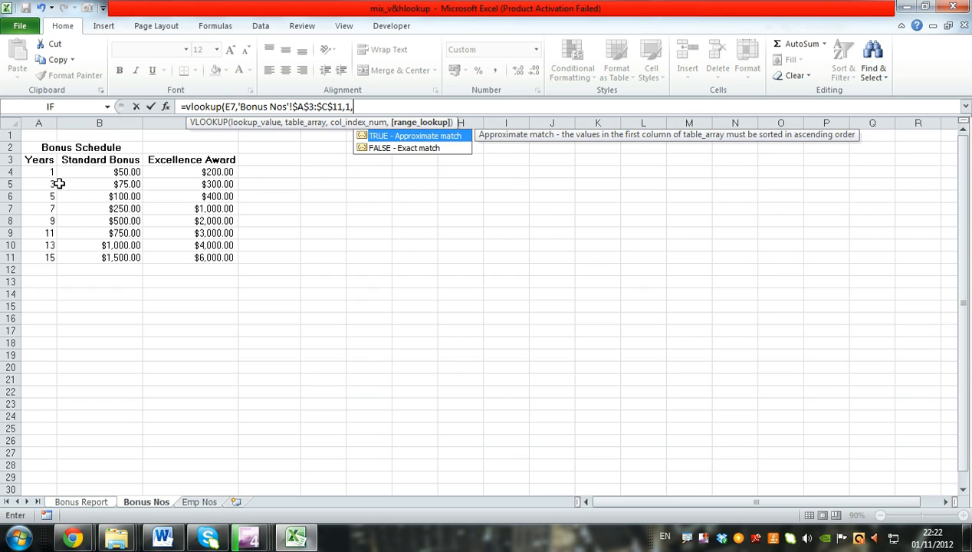
double_click(441, 137)
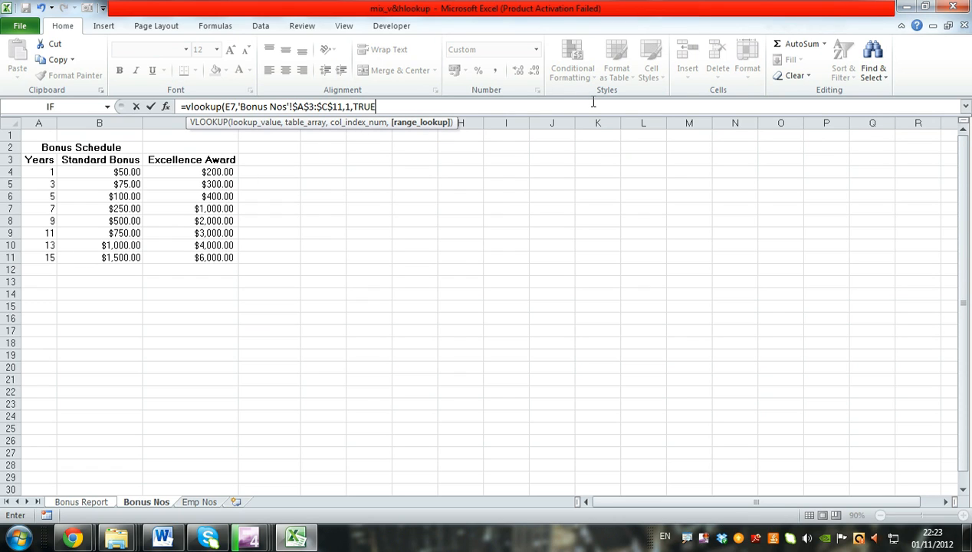
key(Return)
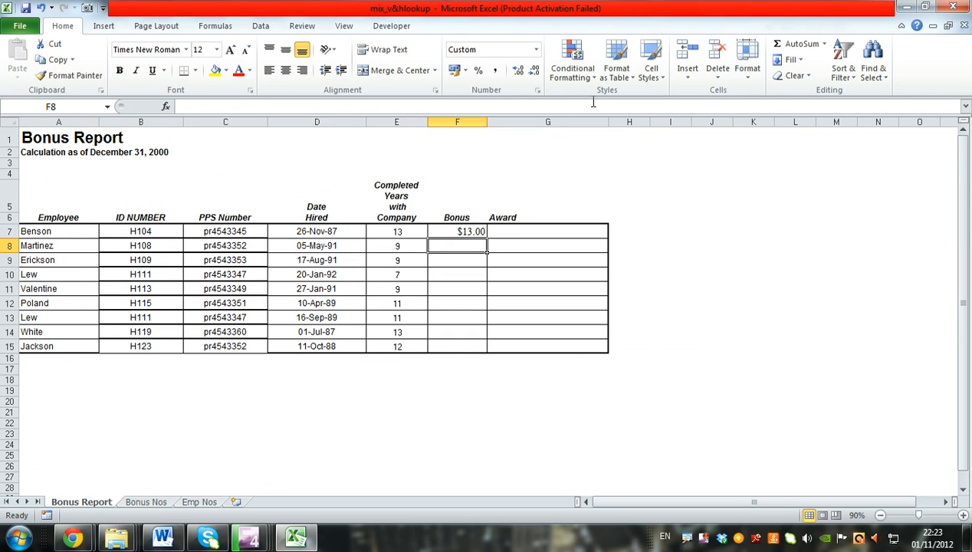
Check F7's formula against the Bonus Nos schedule and change its column index to 2 for the Standard Bonus
key(Up)
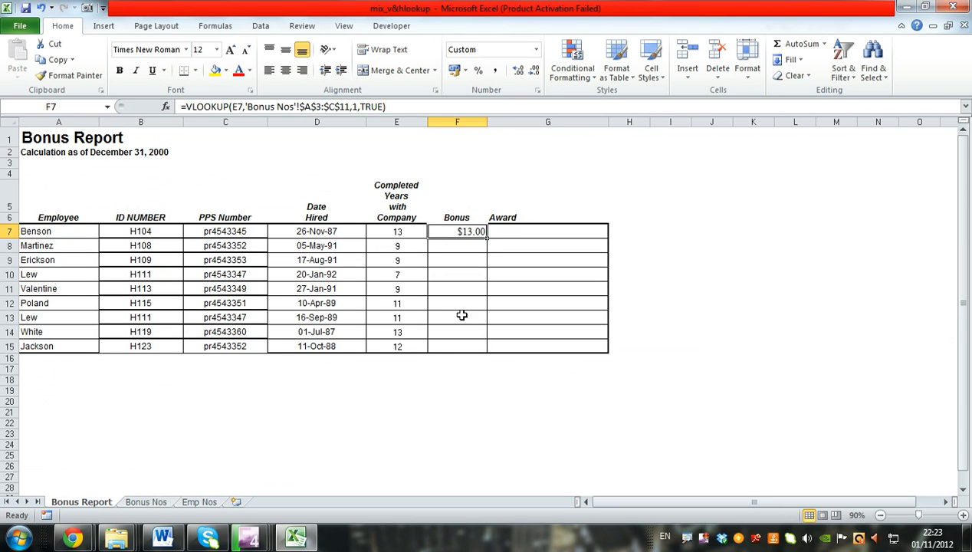
click(146, 502)
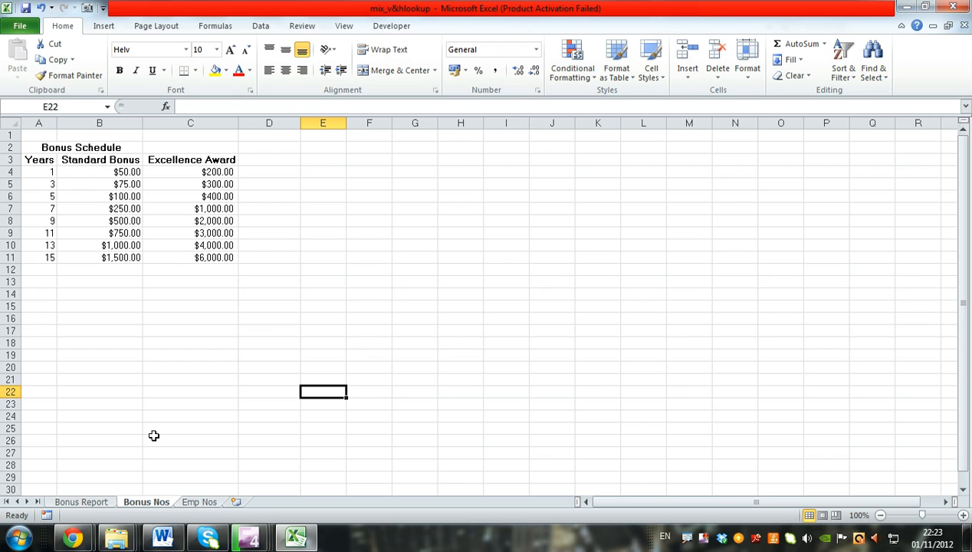
click(81, 502)
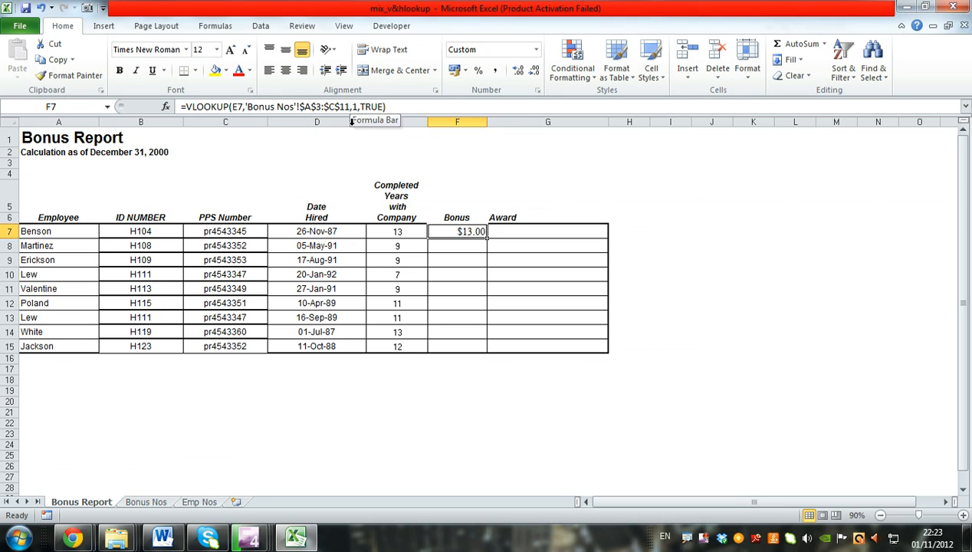
click(144, 502)
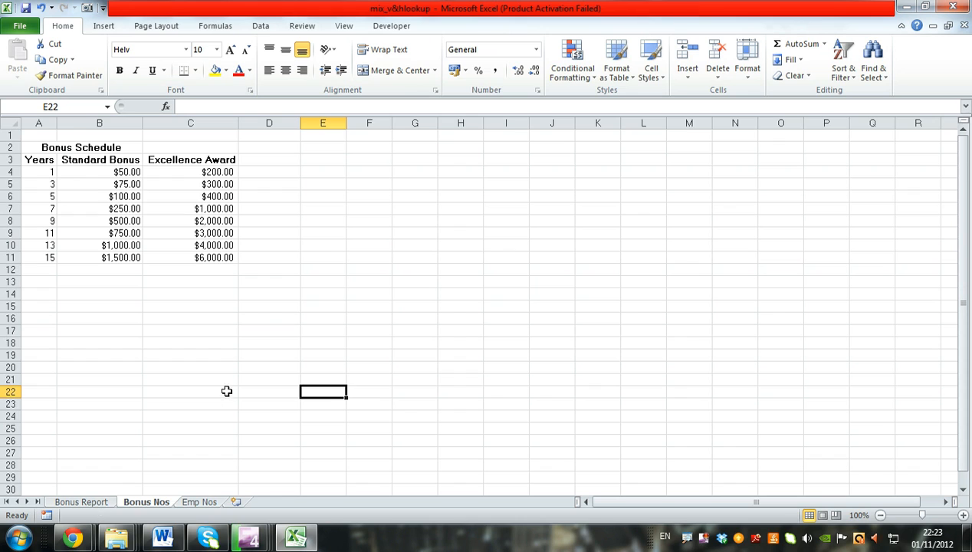
click(105, 505)
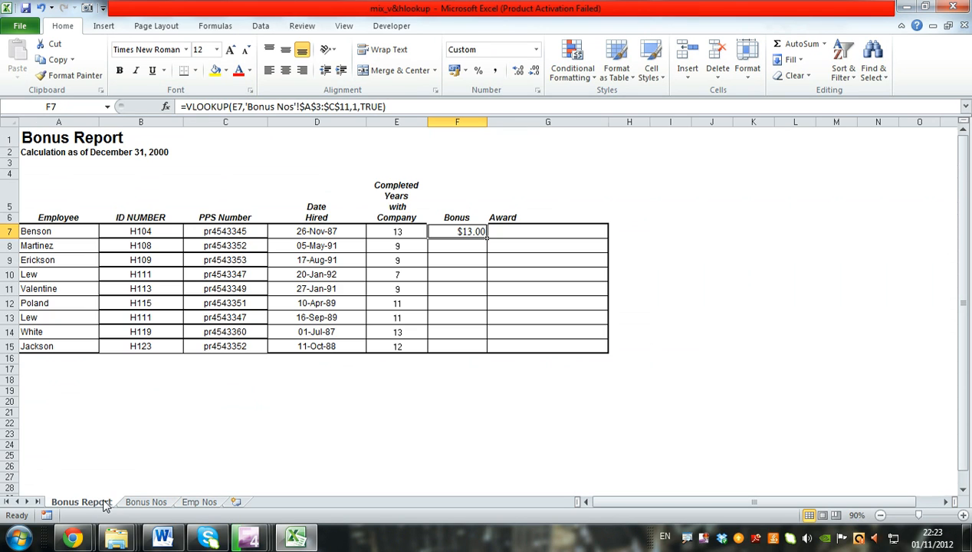
click(356, 107)
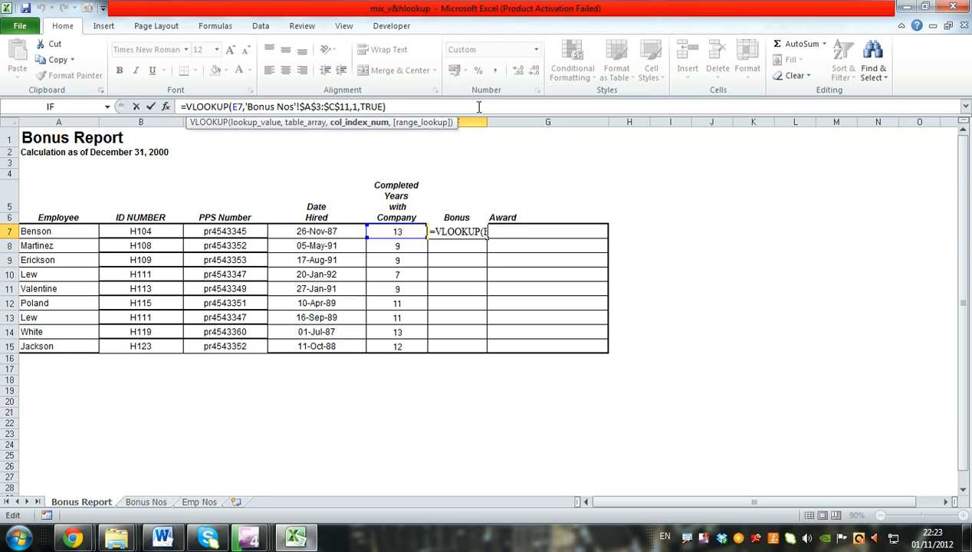
key(BackSpace)
text(2)
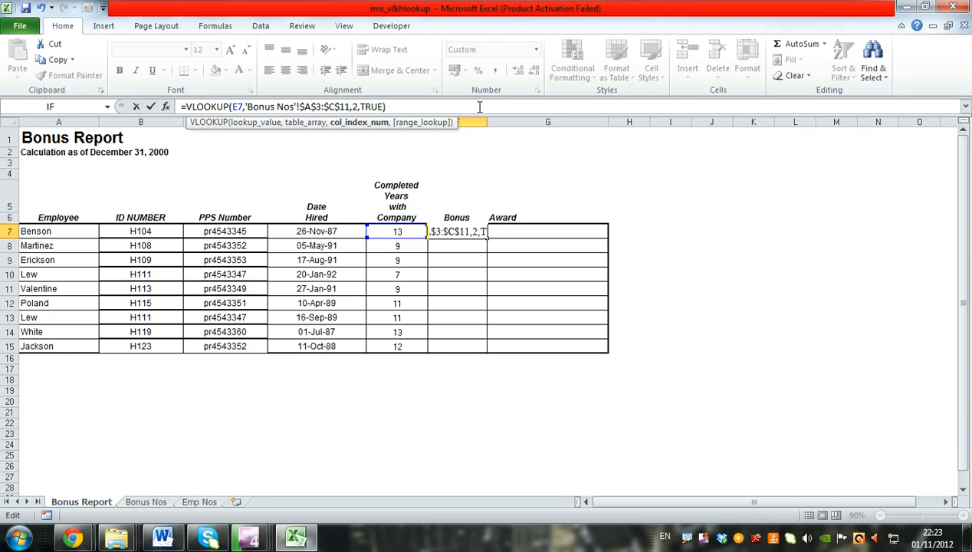
key(Return)
key(Up)
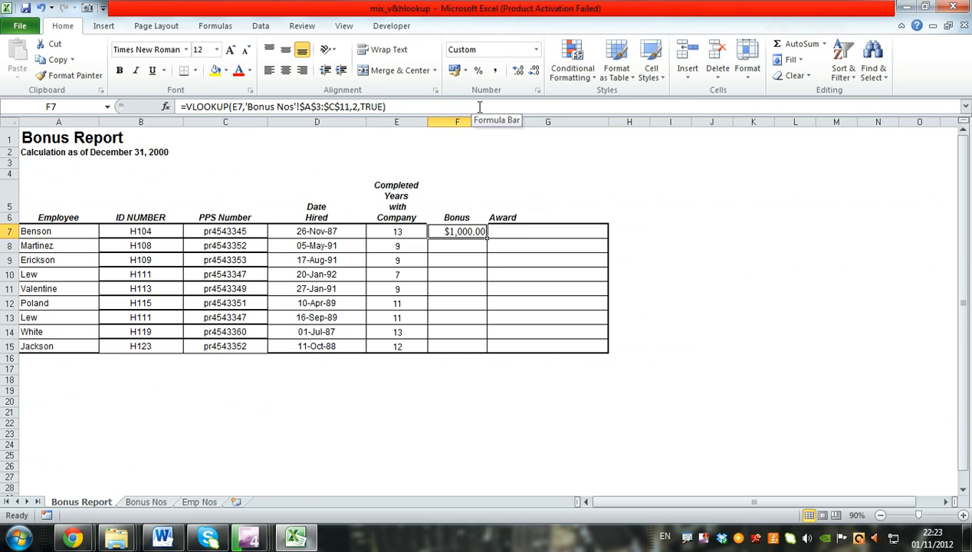
Compare F7 with the Bonus Nos schedule, fill its VLOOKUP formula down to F15, and select the first Award cell, G7
click(145, 503)
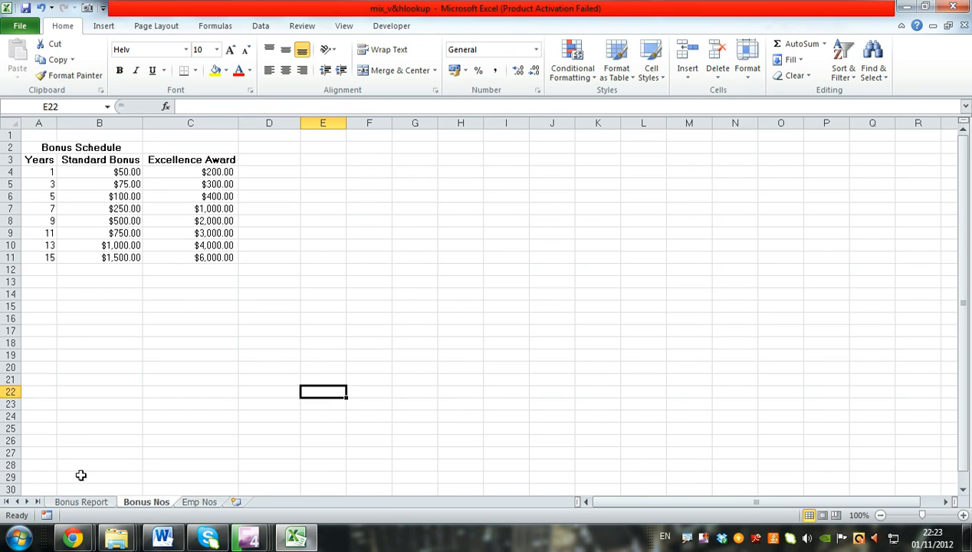
click(94, 503)
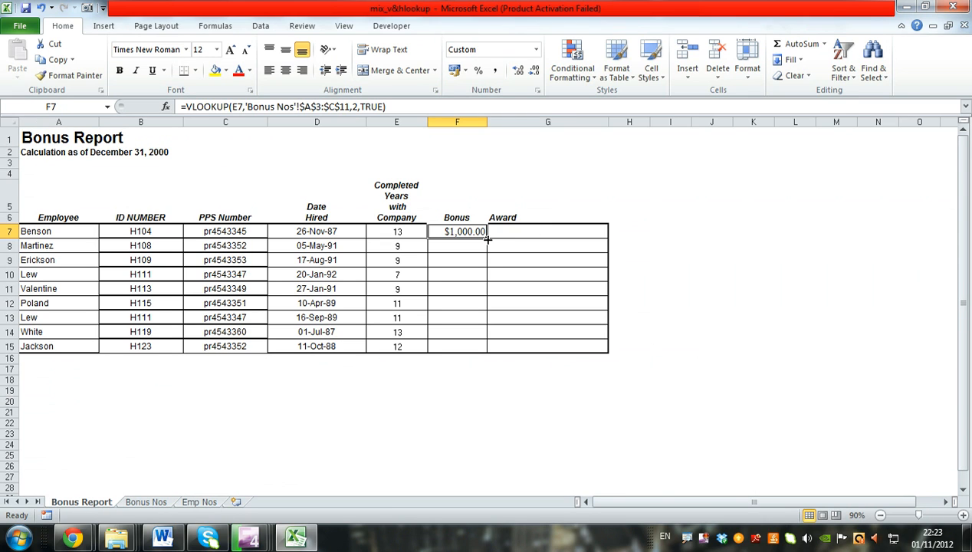
drag(487, 239, 489, 343)
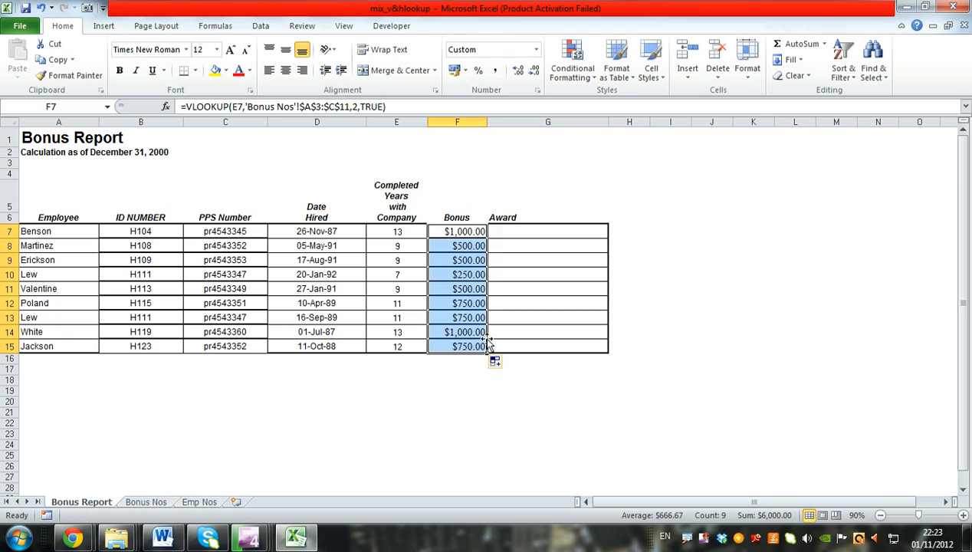
click(469, 345)
click(534, 232)
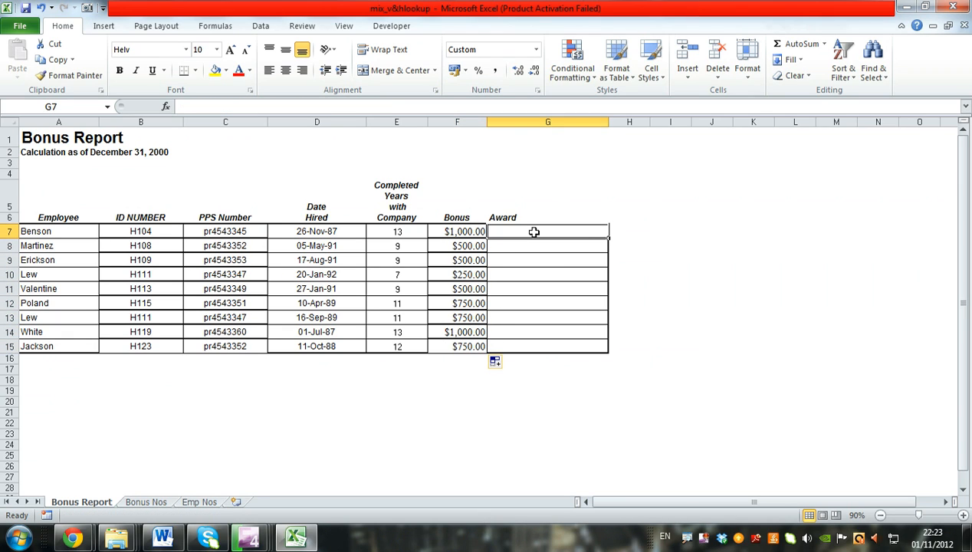